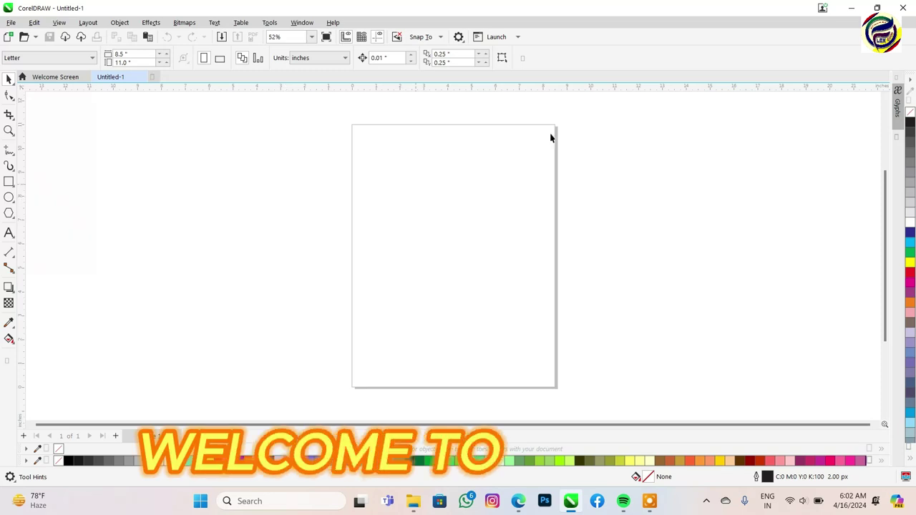
# - Set the page size to 6 × 3 inches
pyautogui.click(139, 54)
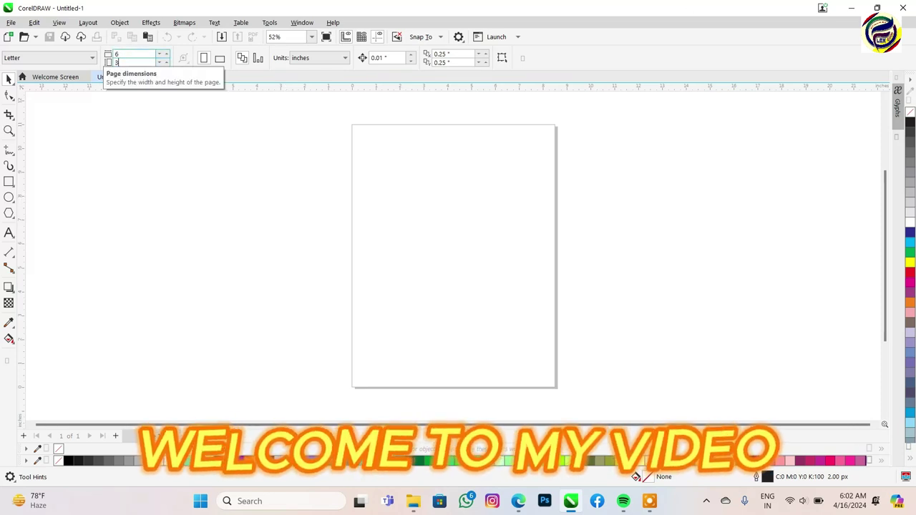
pyautogui.write('6')
pyautogui.press('Tab')
pyautogui.write('3')
pyautogui.press('Return')
pyautogui.scroll(1, 459, 261)
pyautogui.scroll(2, 251, 241)
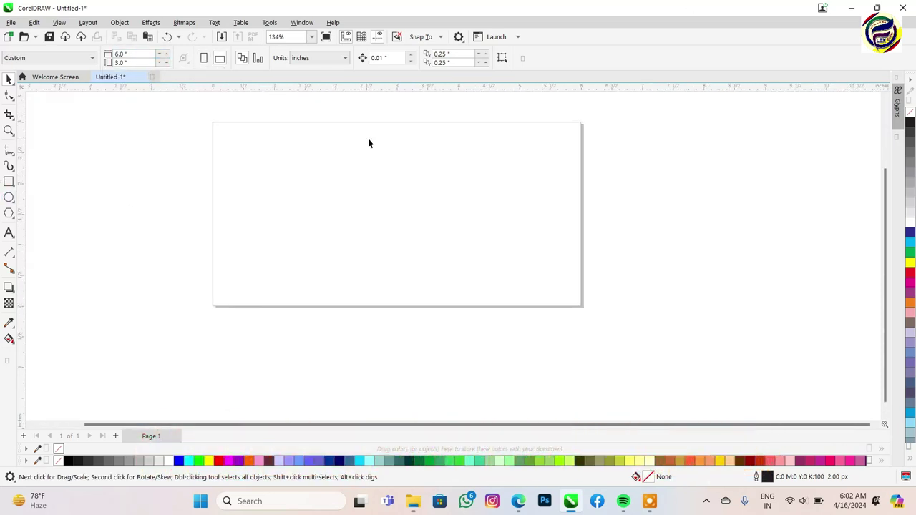
# - Type the title मेवाड़ बेकरी in the RAJ 72 font
pyautogui.click(9, 233)
pyautogui.click(284, 192)
pyautogui.click(397, 59)
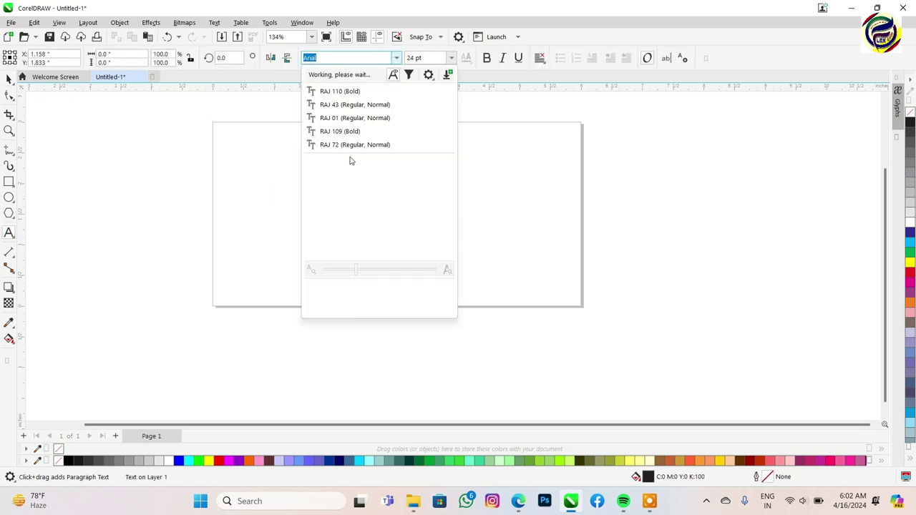
pyautogui.click(355, 145)
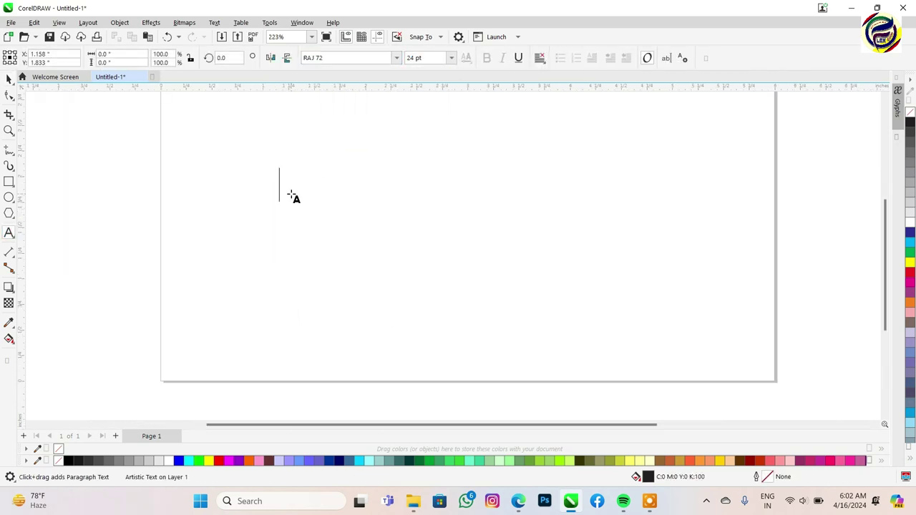
pyautogui.scroll(3, 291, 197)
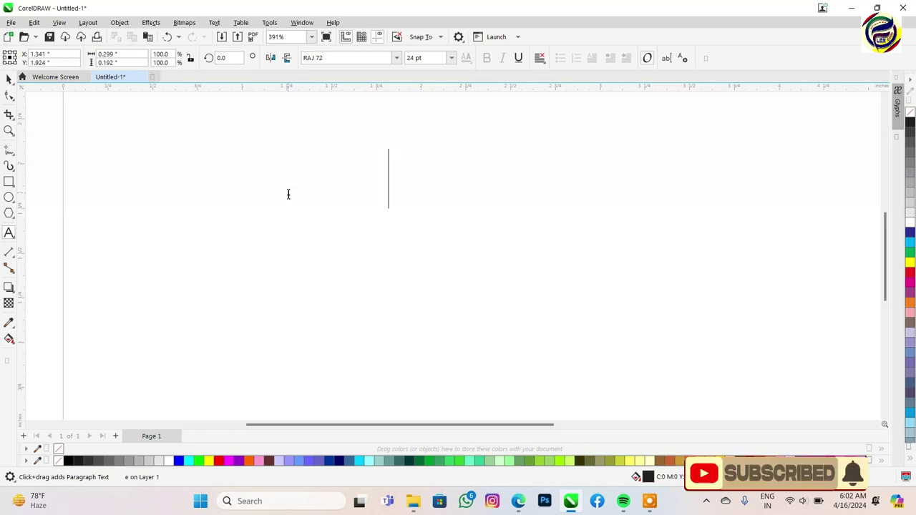
pyautogui.write('eoke')
pyautogui.press('BackSpace')
pyautogui.press('BackSpace')
pyautogui.press('BackSpace')
pyautogui.write('ds')
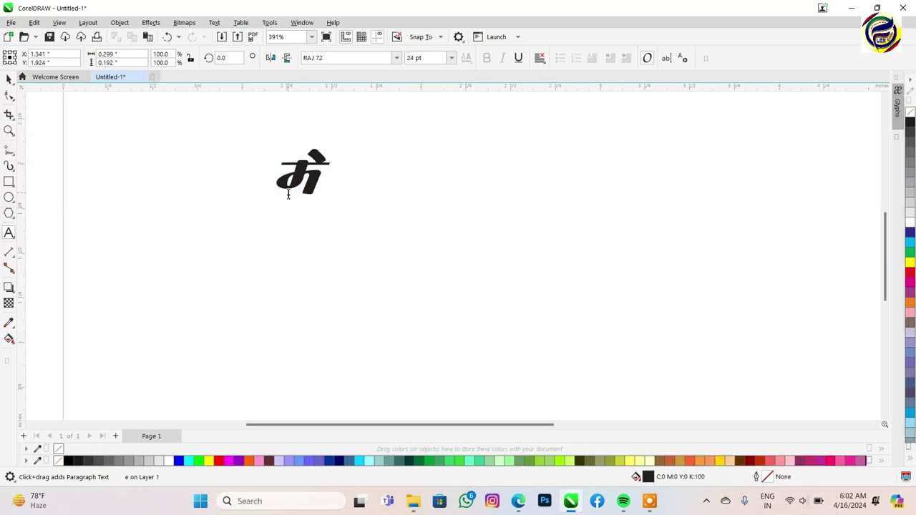
pyautogui.write('okM+ csdjh')
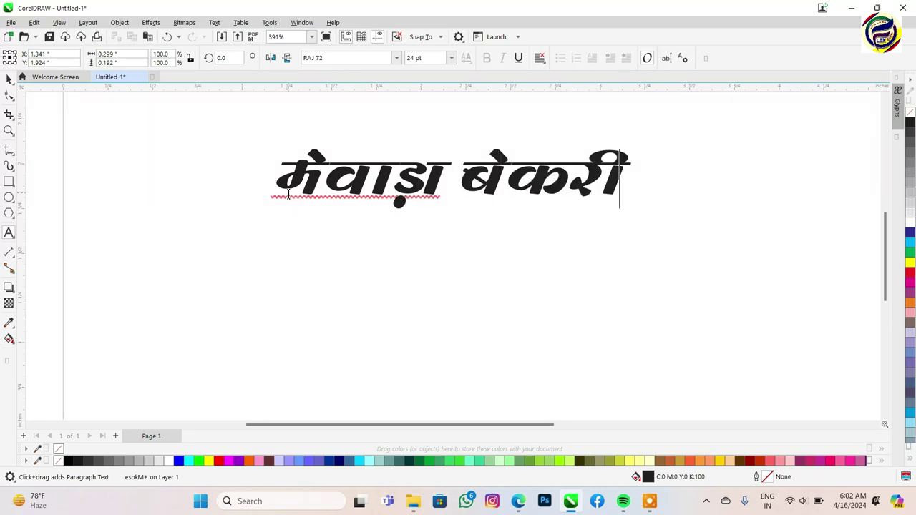
pyautogui.hotkey('ctrl', 'a')
pyautogui.press('Escape')
# - Enlarge the title to about 75 pt and move it toward the page top
pyautogui.scroll(-1, 415, 181)
pyautogui.scroll(-3, 415, 181)
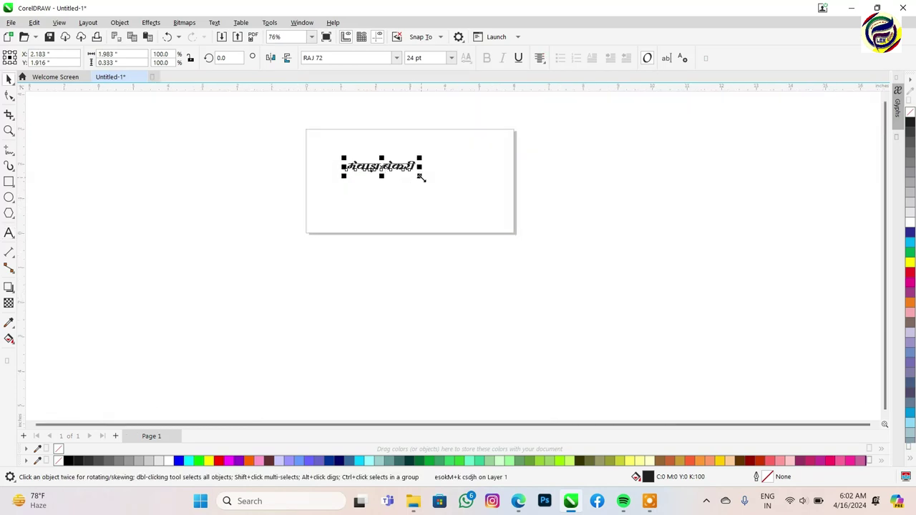
pyautogui.moveTo(421, 177); pyautogui.dragTo(567, 279)
pyautogui.scroll(1, 479, 194)
pyautogui.click(452, 186)
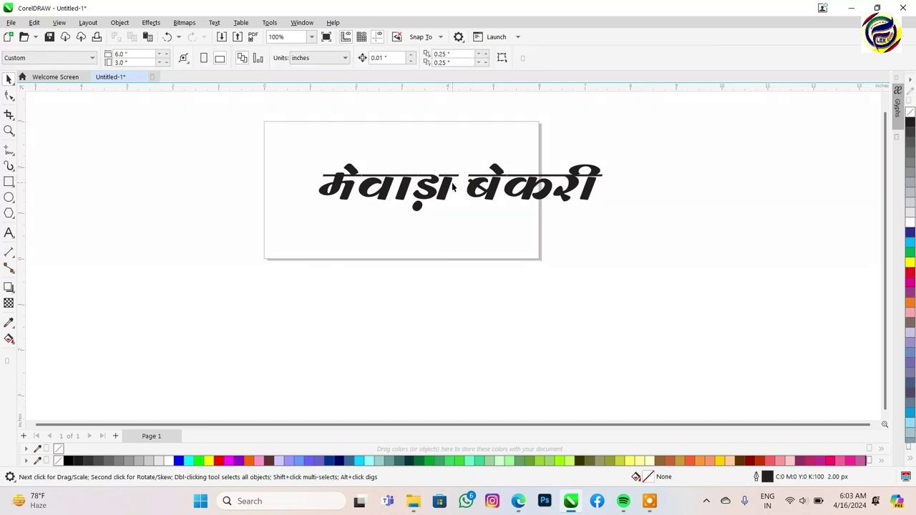
pyautogui.moveTo(448, 179); pyautogui.dragTo(447, 174)
# - Start a new text block below the title in the RAJ 69 font
pyautogui.press('F8')
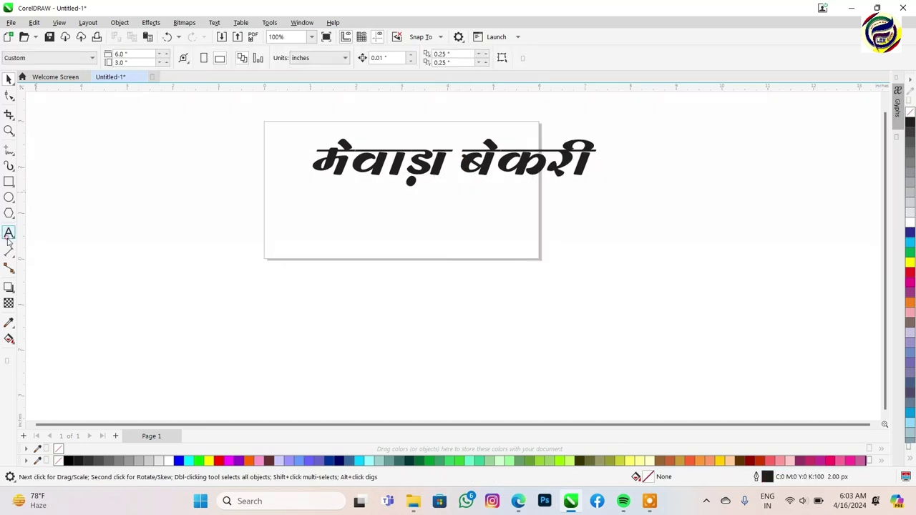
pyautogui.scroll(2, 363, 229)
pyautogui.click(362, 229)
pyautogui.click(397, 58)
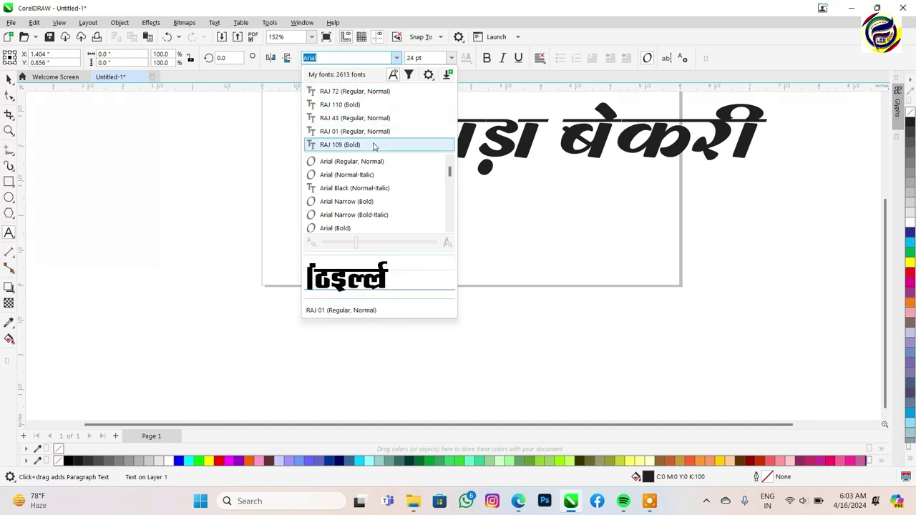
pyautogui.scroll(-3, 369, 191)
pyautogui.scroll(3, 369, 191)
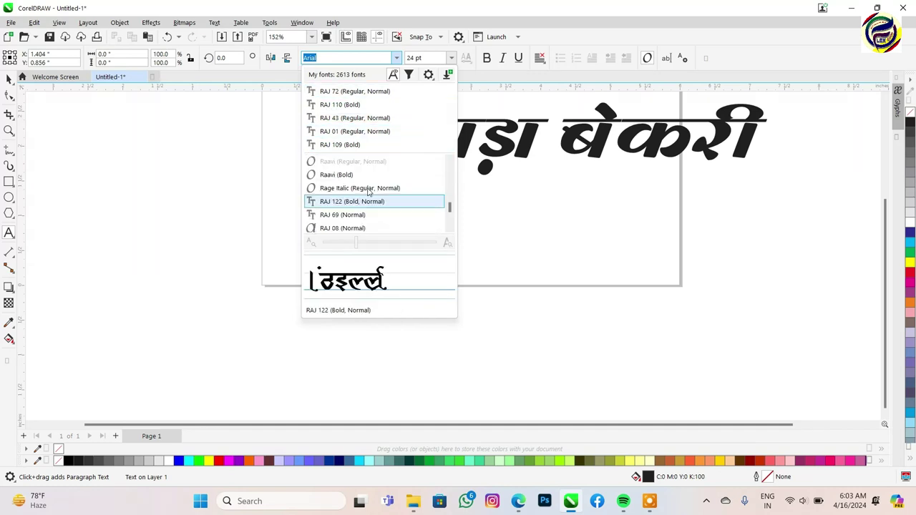
pyautogui.click(361, 212)
pyautogui.scroll(3, 361, 200)
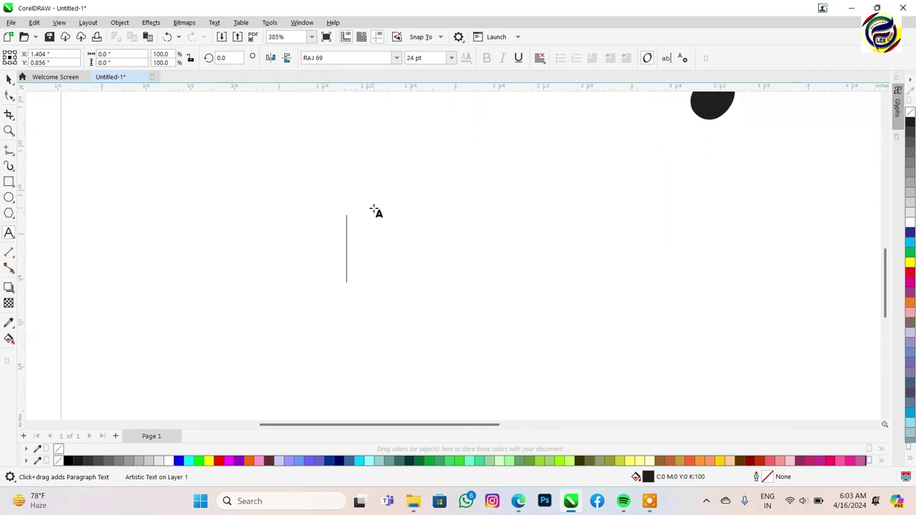
# - Type the first subtitle line listing cakes, pastries, bread, pav, biscuits, toast and khari
pyautogui.write('केक, वे')
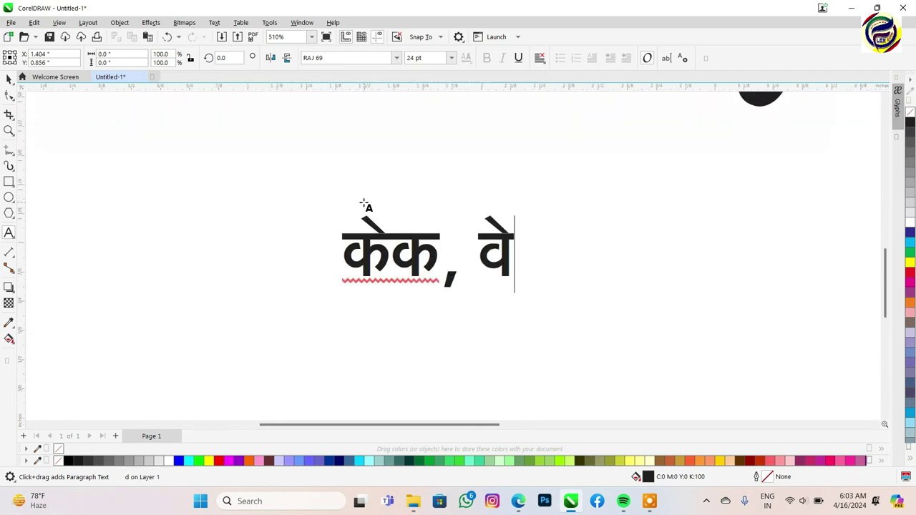
pyautogui.write('ेस्ट')
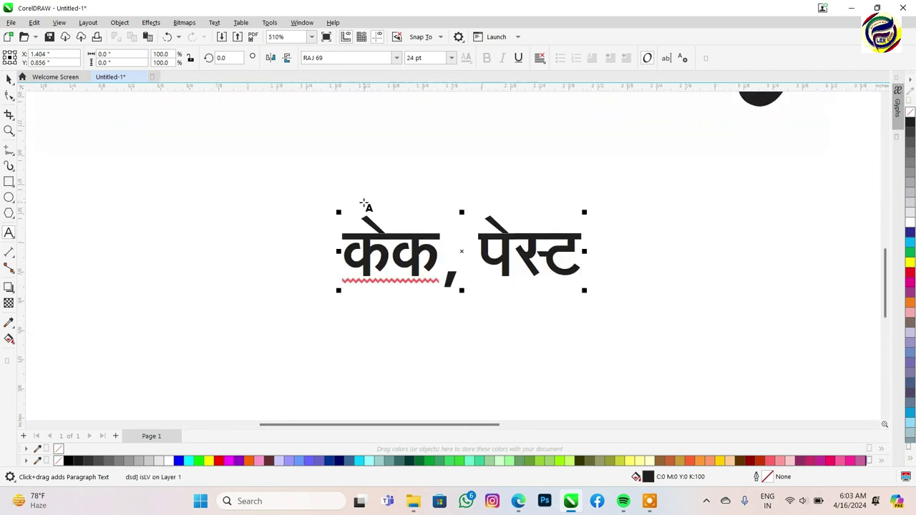
pyautogui.write('रीज')
pyautogui.press('BackSpace')
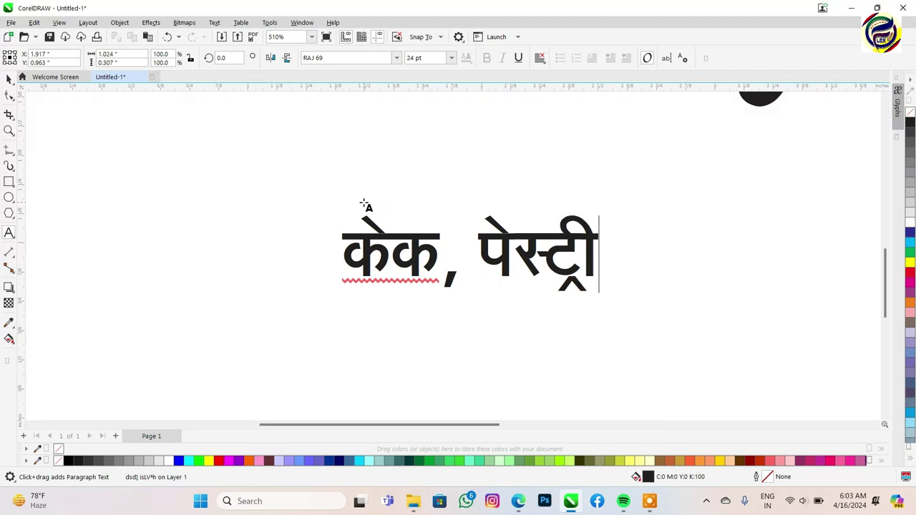
pyautogui.write(', जेट')
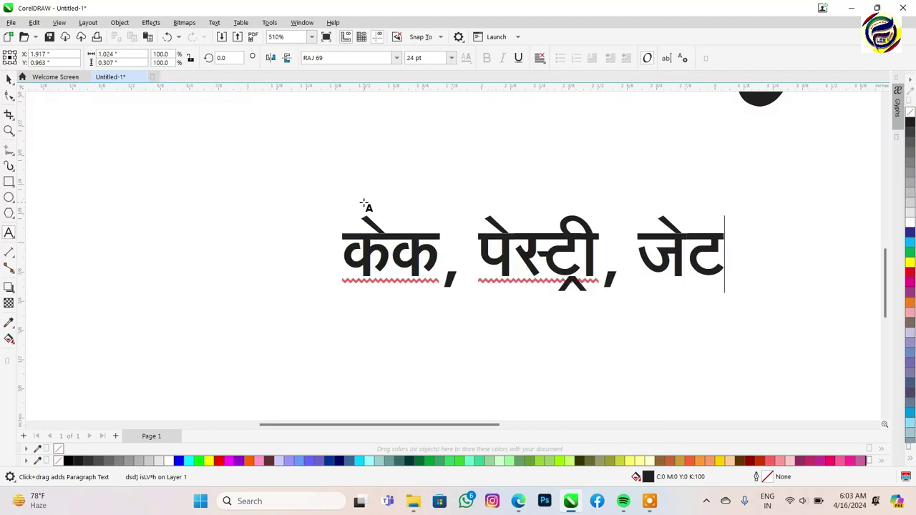
pyautogui.write('ीस')
pyautogui.press('BackSpace')
pyautogui.press('BackSpace')
pyautogui.press('BackSpace')
pyautogui.press('BackSpace')
pyautogui.press('BackSpace')
pyautogui.write('पेटी')
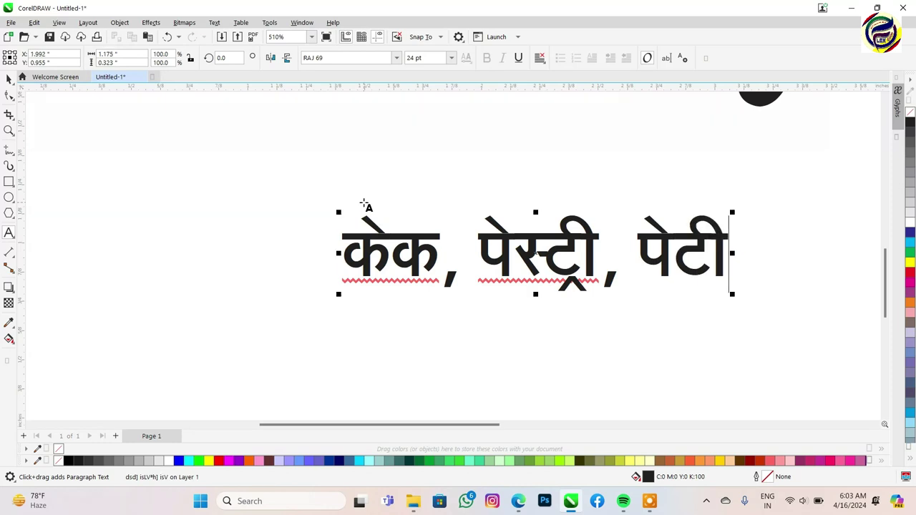
pyautogui.write('ज, ब्र')
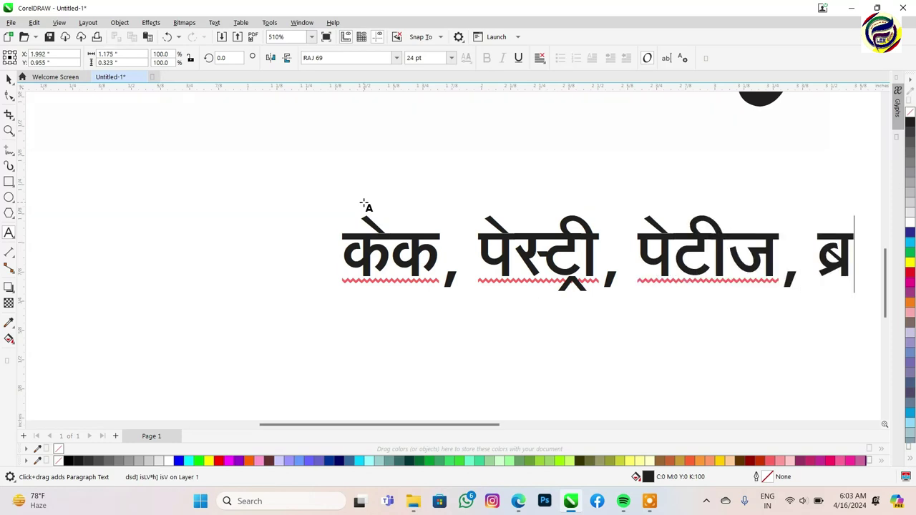
pyautogui.write('ेड, पाउ')
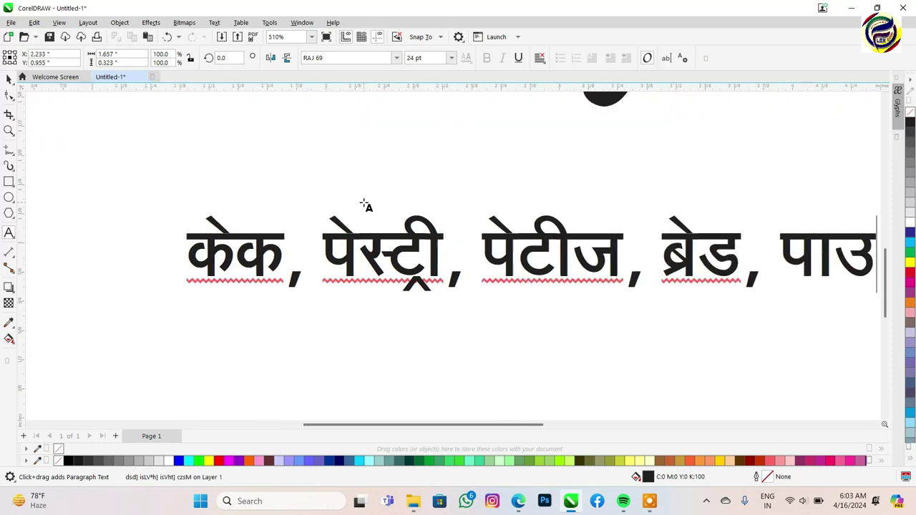
pyautogui.press('BackSpace')
pyautogui.write('ऊ')
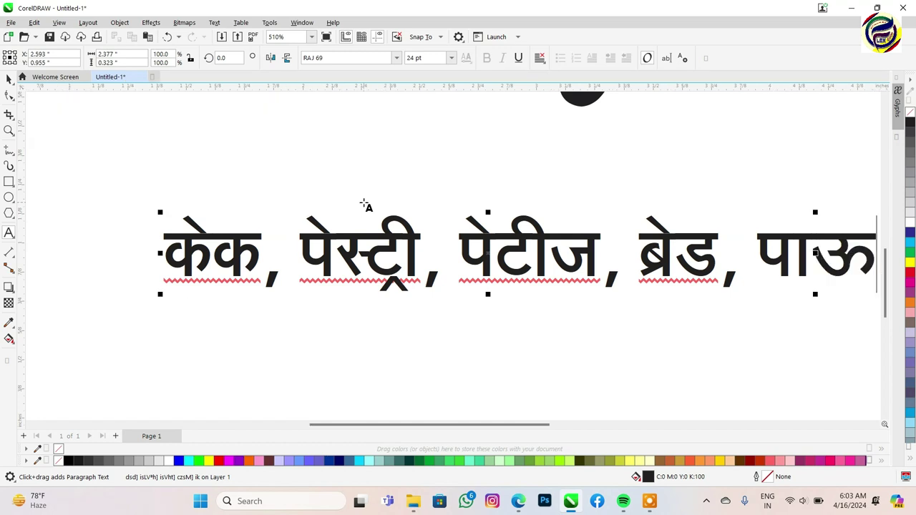
pyautogui.write(', बिस्कीट')
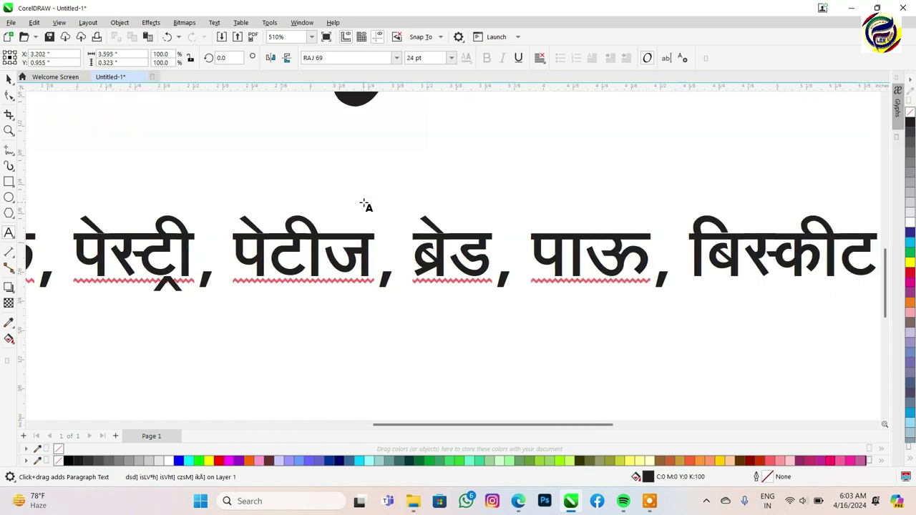
pyautogui.write(', टोस्ट')
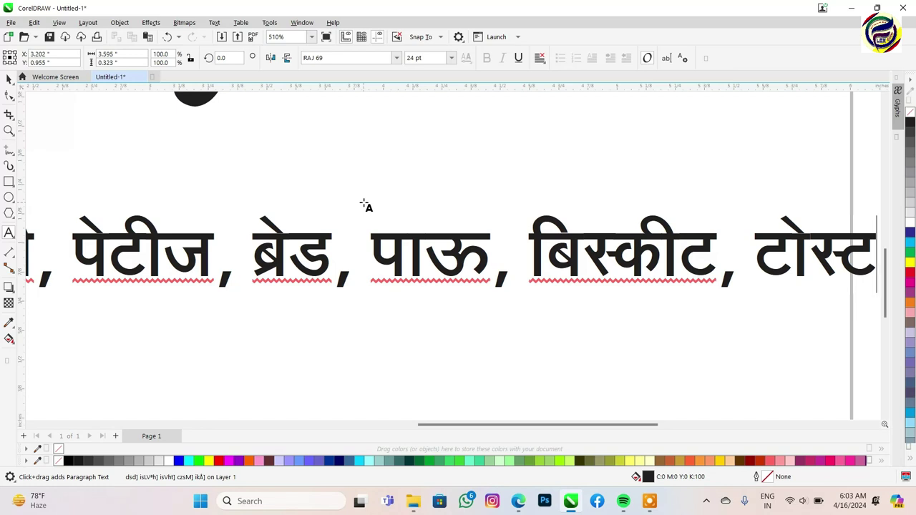
pyautogui.write(', खारी')
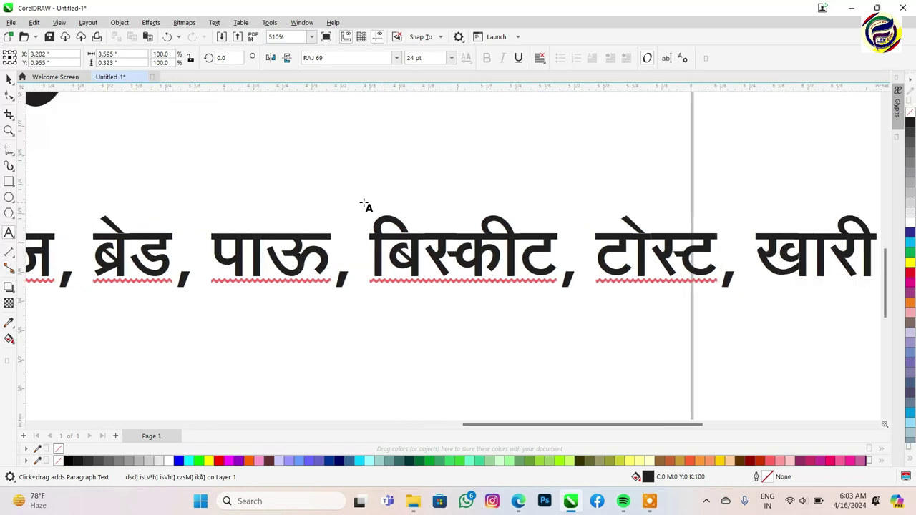
# - Add the second line ending 'होल-सेल एवं फुटर विक्रेता' and finish editing
pyautogui.press('Return')
pyautogui.scroll(-3, 366, 205)
pyautogui.write('क्रीम रोल आदि')
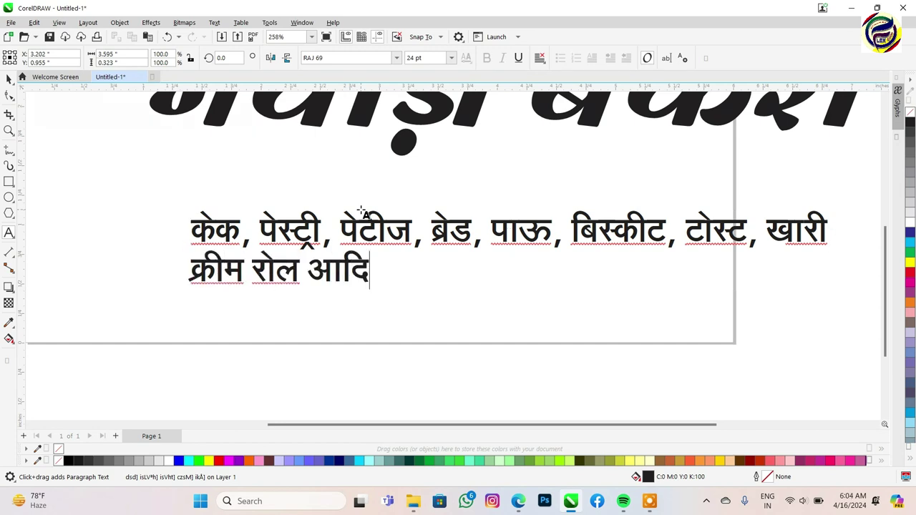
pyautogui.press('BackSpace')
pyautogui.press('BackSpace')
pyautogui.write('R')
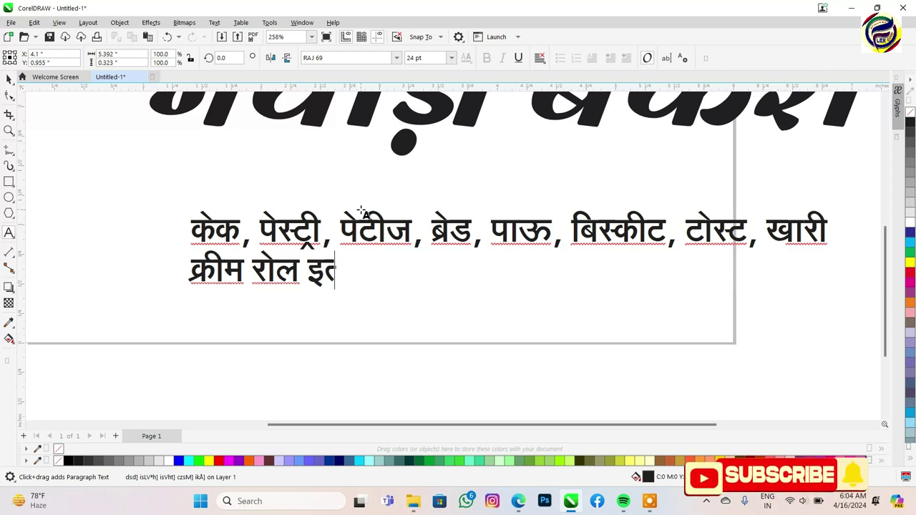
pyautogui.write(';kfn ds gks')
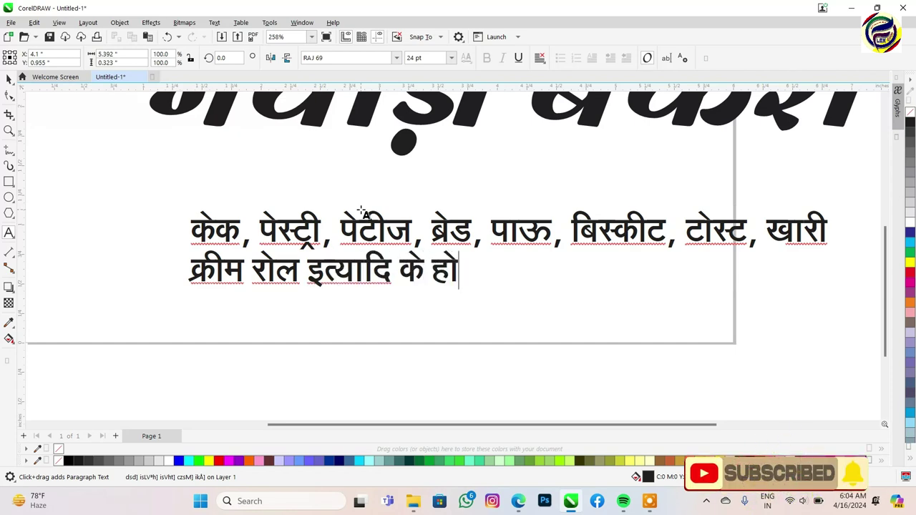
pyautogui.write('ly')
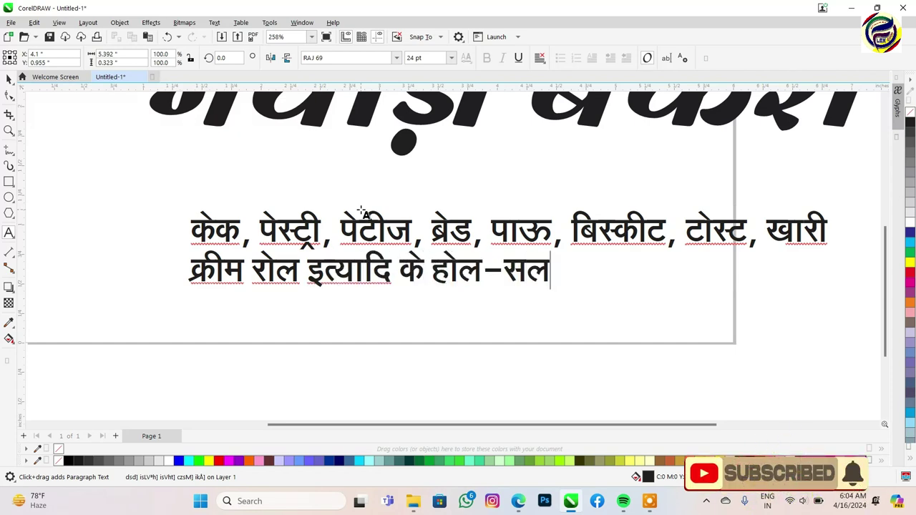
pyautogui.write('sy')
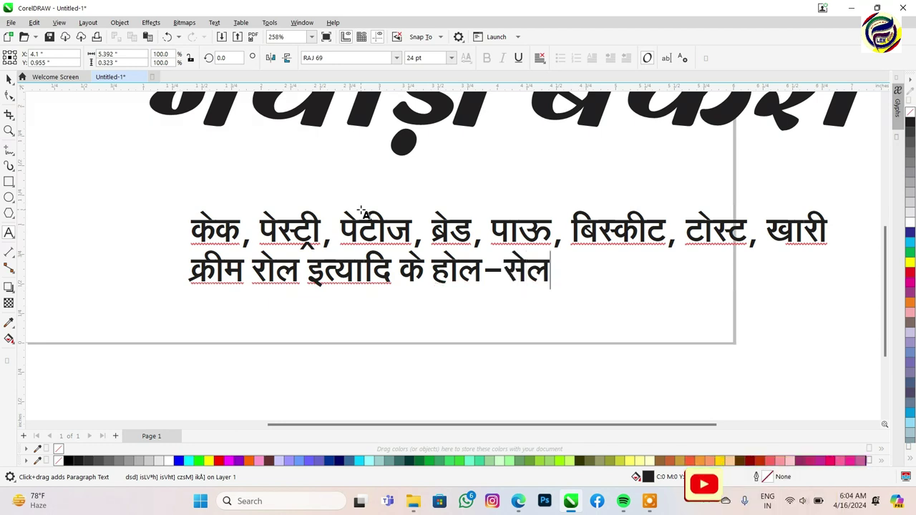
pyautogui.write(' ,oa')
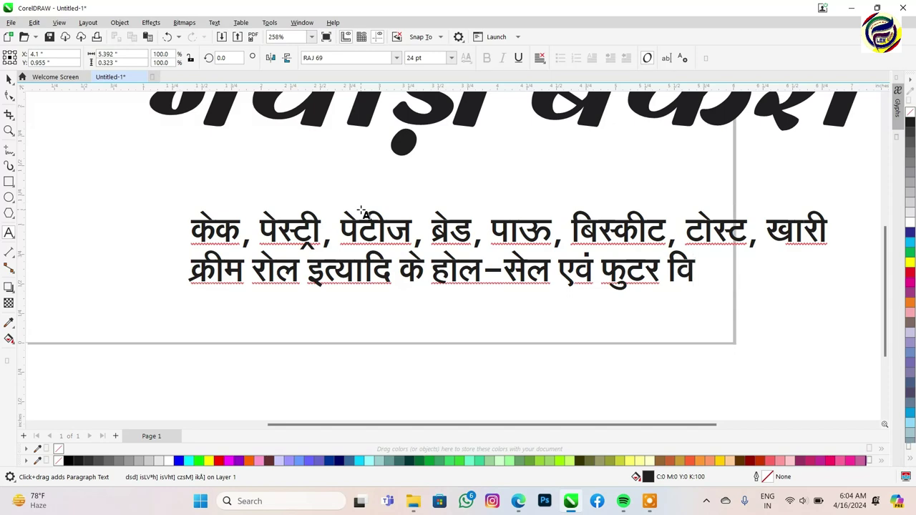
pyautogui.write('rk')
pyautogui.hotkey('ctrl', 'a')
pyautogui.hotkey('ctrl', 'space')
pyautogui.scroll(-2, 435, 222)
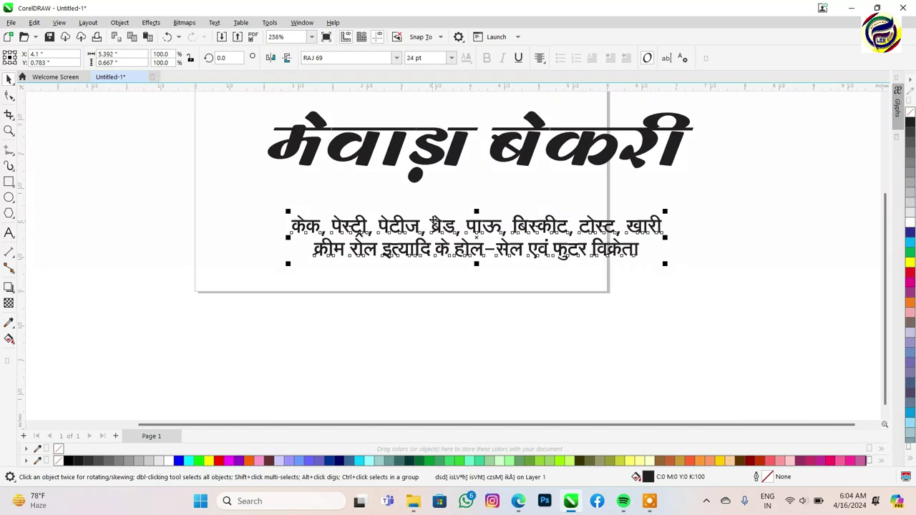
# - Scale the title and subtitle down together (title about 53 pt) and move them up onto the card
pyautogui.scroll(-2, 540, 217)
pyautogui.click(736, 244)
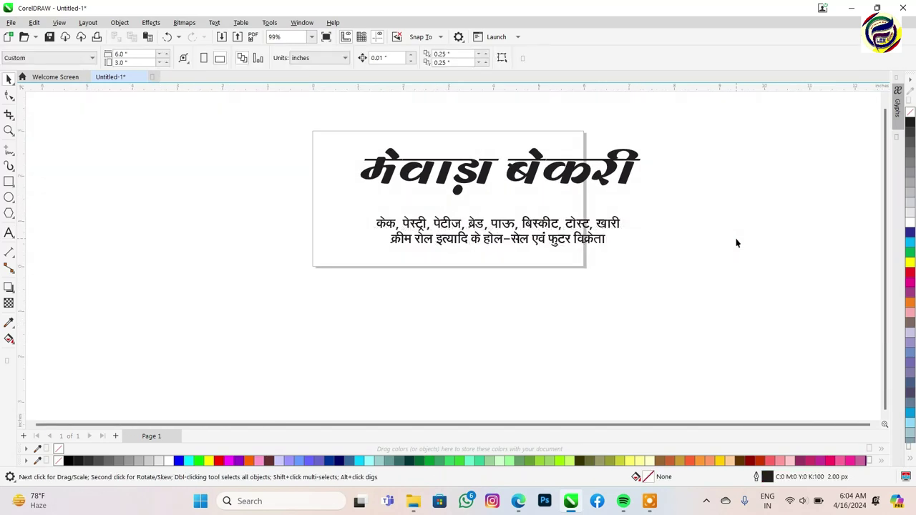
pyautogui.scroll(-1, 654, 232)
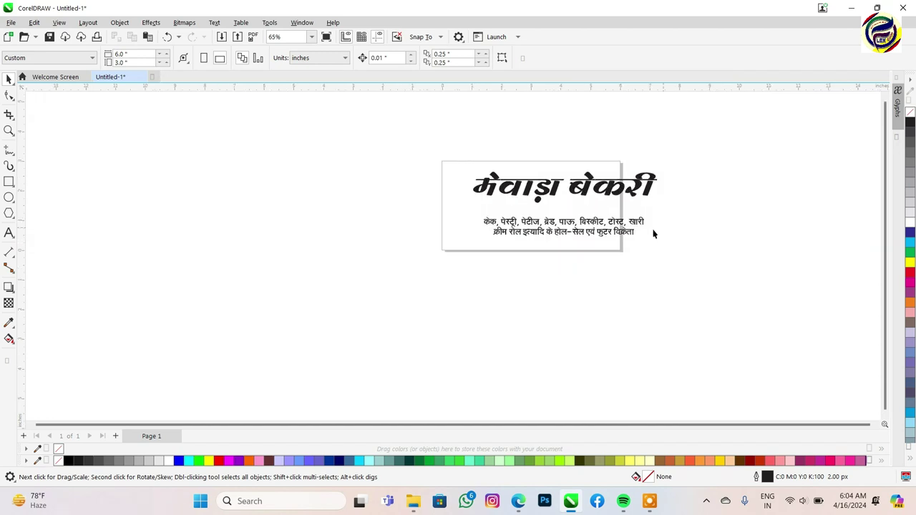
pyautogui.scroll(3, 595, 229)
pyautogui.moveTo(583, 209); pyautogui.dragTo(584, 234)
pyautogui.hotkey('ctrl', 'a')
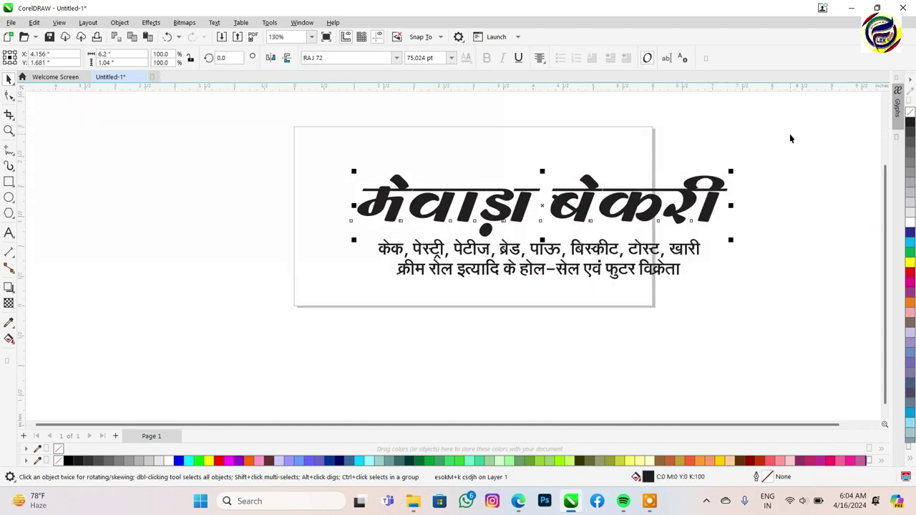
pyautogui.moveTo(731, 172); pyautogui.dragTo(627, 166)
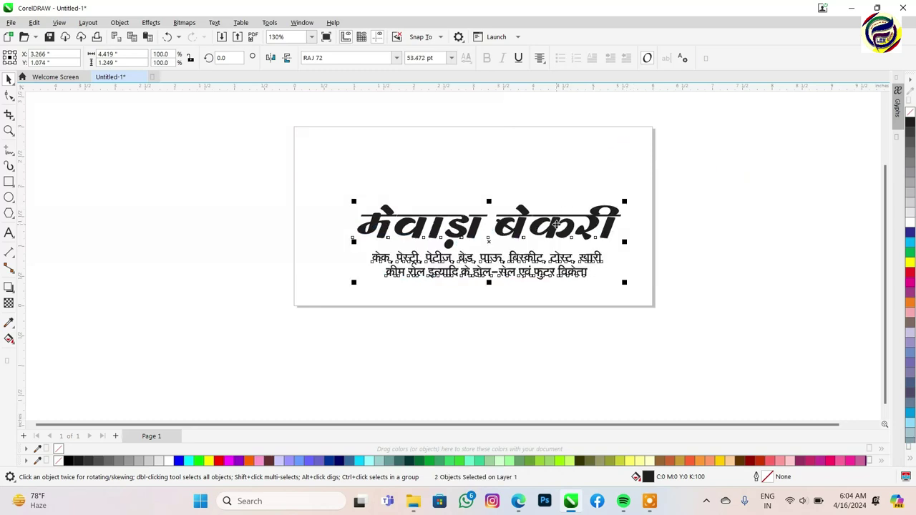
pyautogui.moveTo(536, 221); pyautogui.dragTo(536, 178)
pyautogui.click(705, 214)
pyautogui.scroll(1, 410, 220)
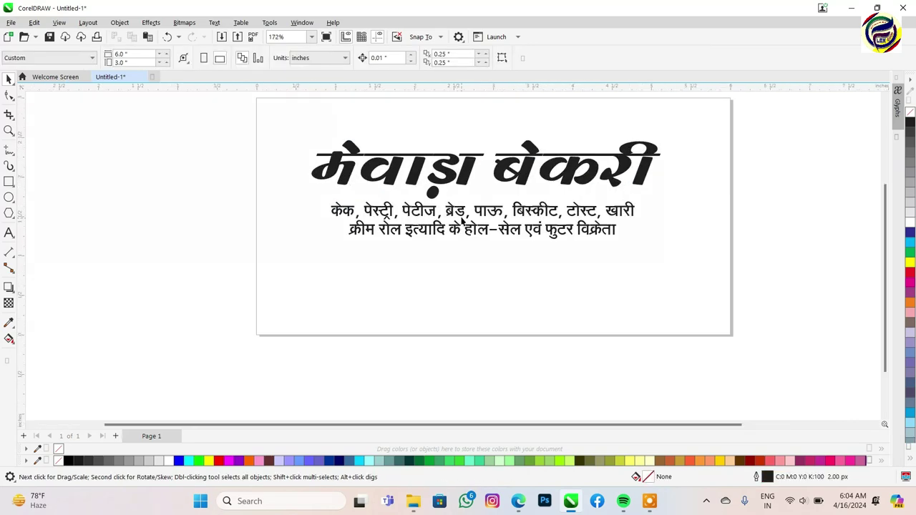
# - Paste a subtitle copy, retype it as 'पता : मेन रोड़, कुडू, बाजार के सामने', and move it near the bottom
pyautogui.hotkey('ctrl', 'v')
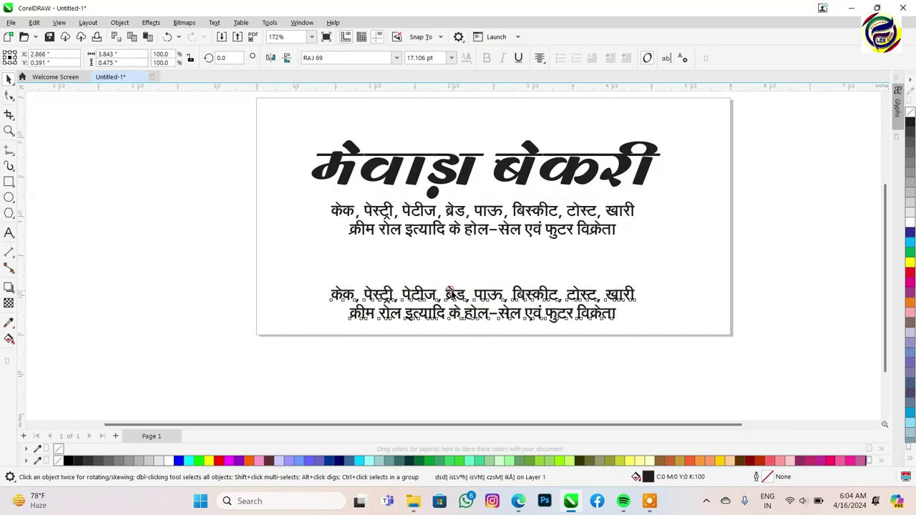
pyautogui.doubleClick(453, 291)
pyautogui.hotkey('ctrl', 'a')
pyautogui.write('i')
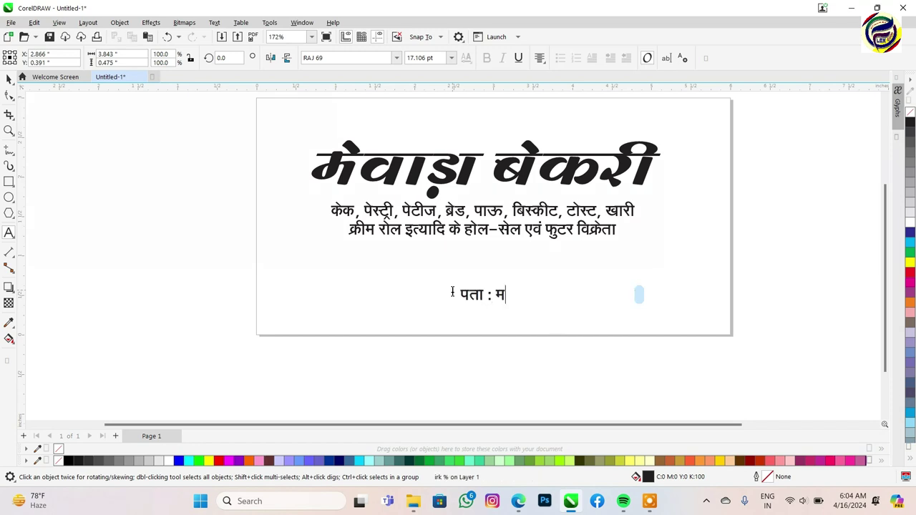
pyautogui.write('sM')
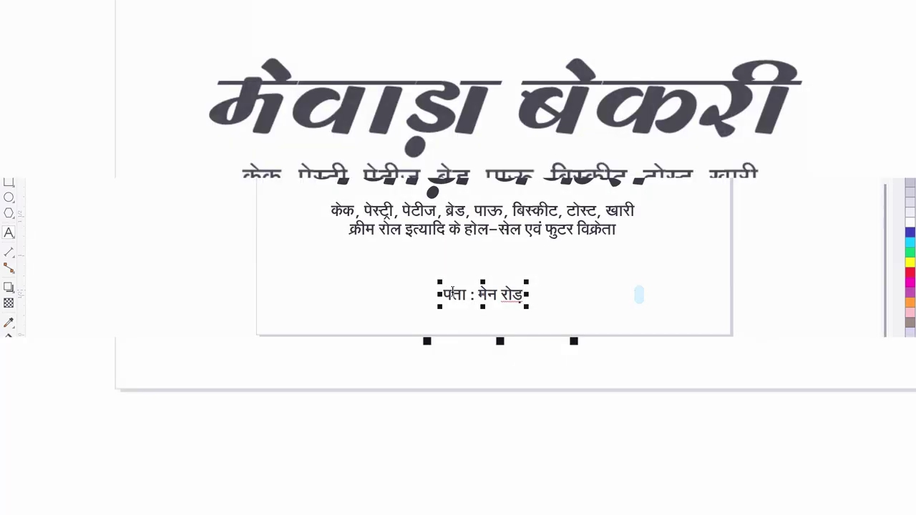
pyautogui.write('] yk')
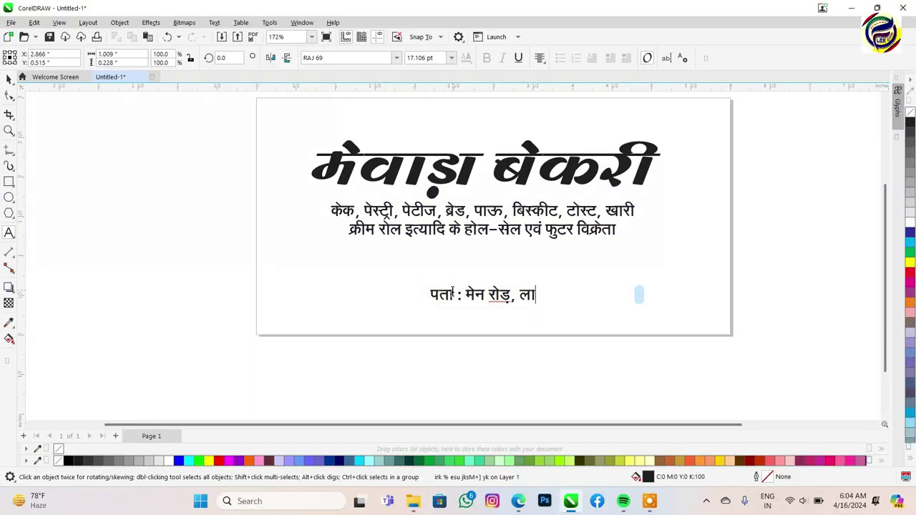
pyautogui.press('BackSpace')
pyautogui.press('BackSpace')
pyautogui.write('dqM+')
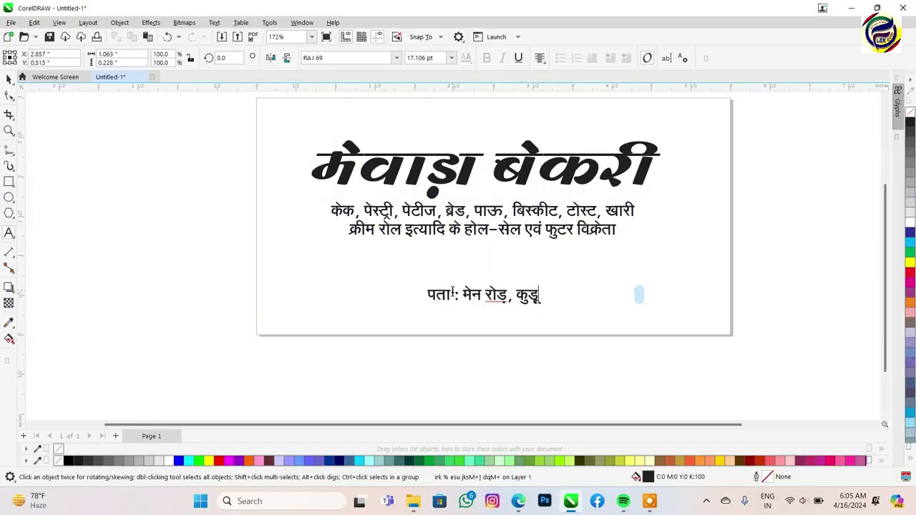
pyautogui.write('] ')
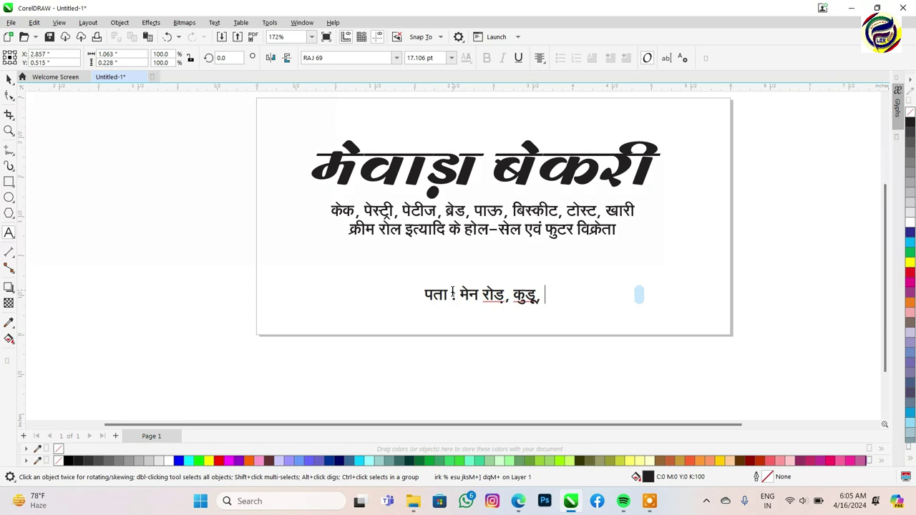
pyautogui.write('ckt')
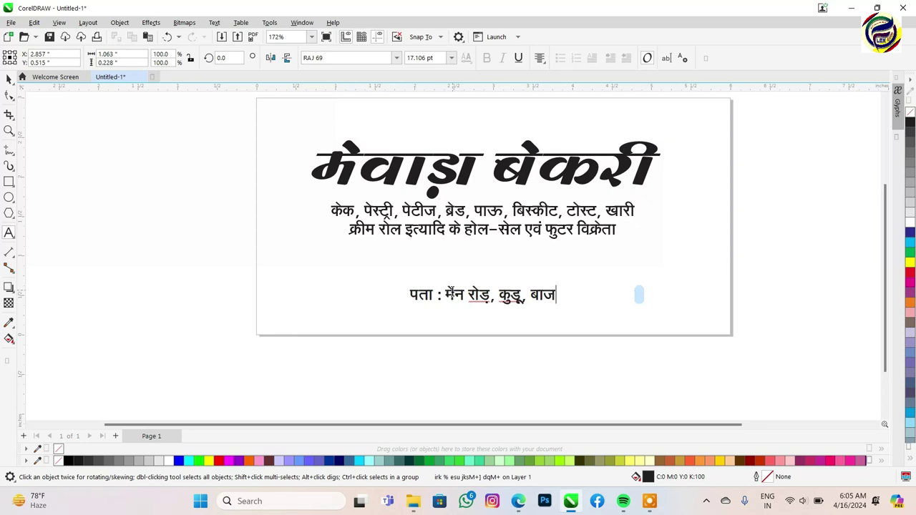
pyautogui.write('kj ds lke')
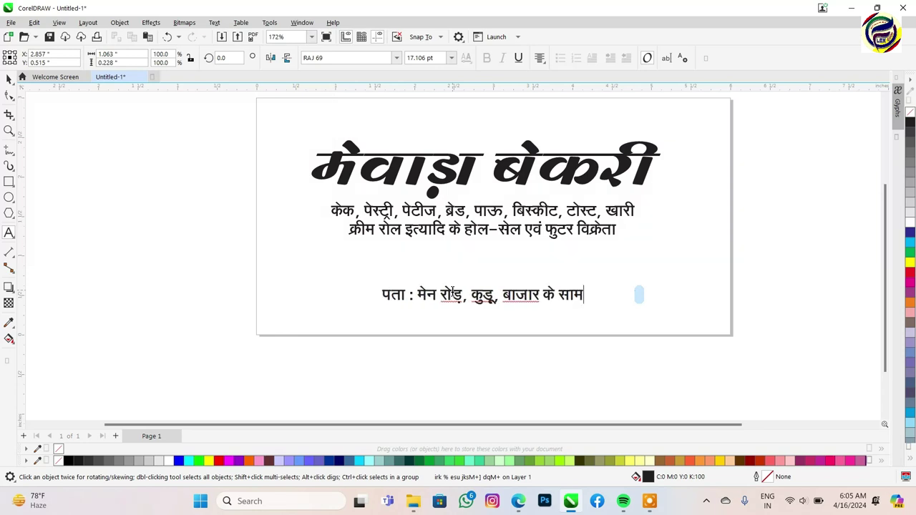
pyautogui.write('us')
pyautogui.press('BackSpace')
pyautogui.press('BackSpace')
pyautogui.write('us')
pyautogui.hotkey('ctrl', 'space')
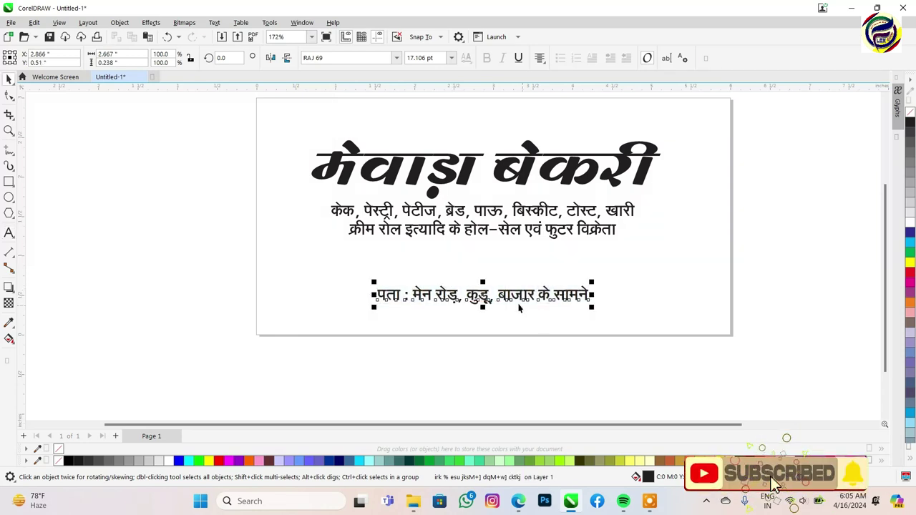
pyautogui.moveTo(520, 308); pyautogui.dragTo(520, 331)
pyautogui.click(489, 352)
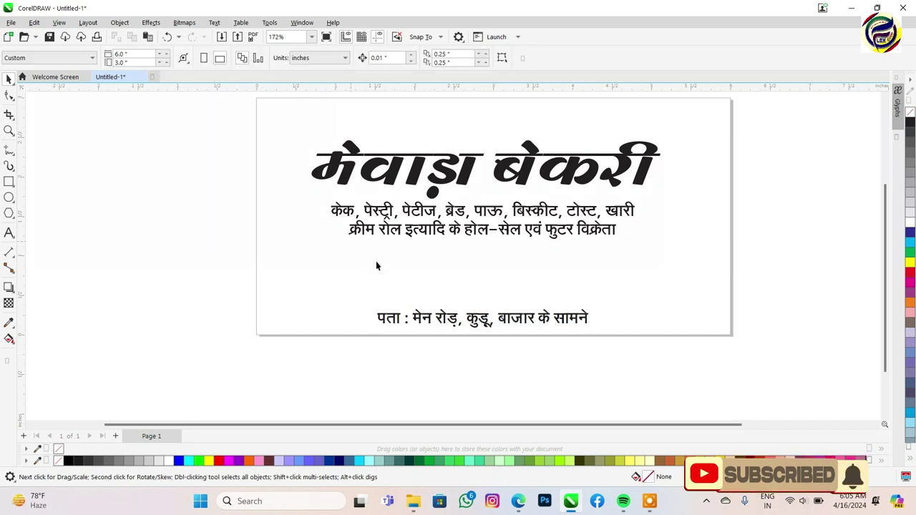
# - Enlarge the title, move it to the card's top, and raise the subtitle just beneath it
pyautogui.scroll(-2, 547, 265)
pyautogui.click(501, 303)
pyautogui.click(624, 276)
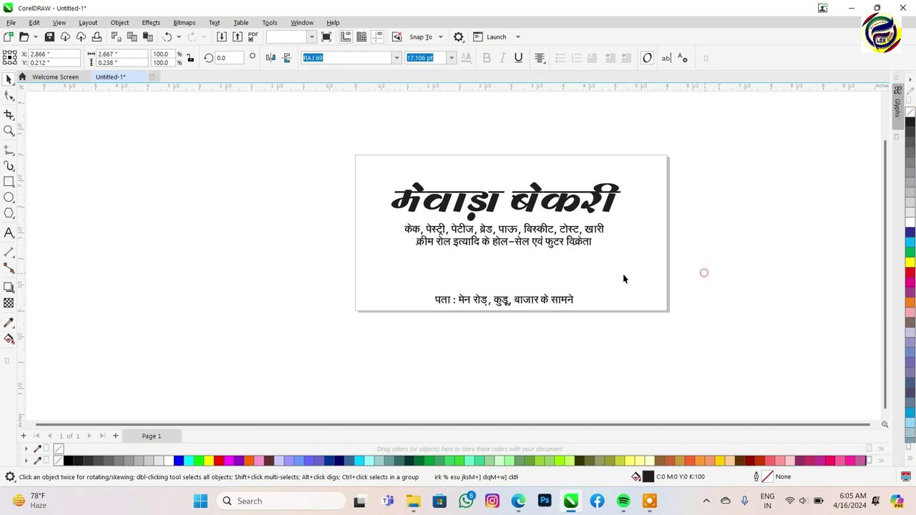
pyautogui.click(669, 272)
pyautogui.scroll(1, 509, 264)
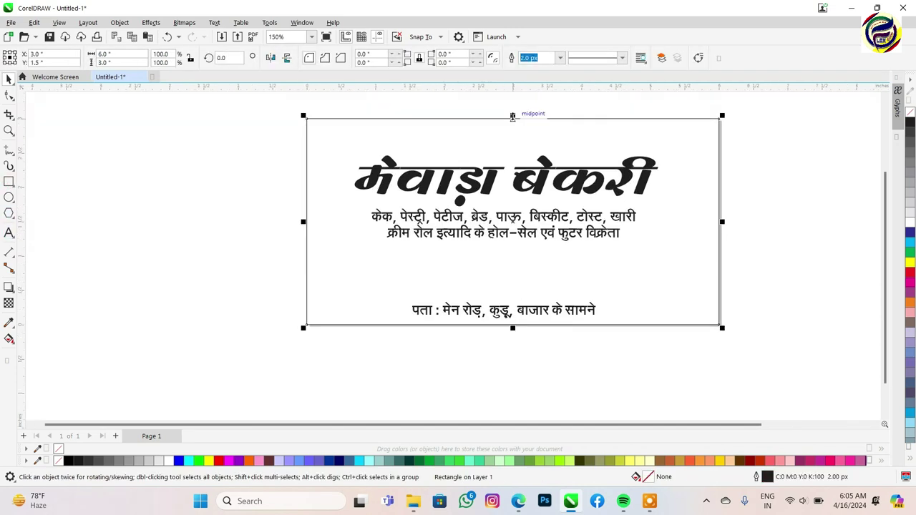
pyautogui.click(784, 187)
pyautogui.moveTo(653, 164); pyautogui.dragTo(699, 163)
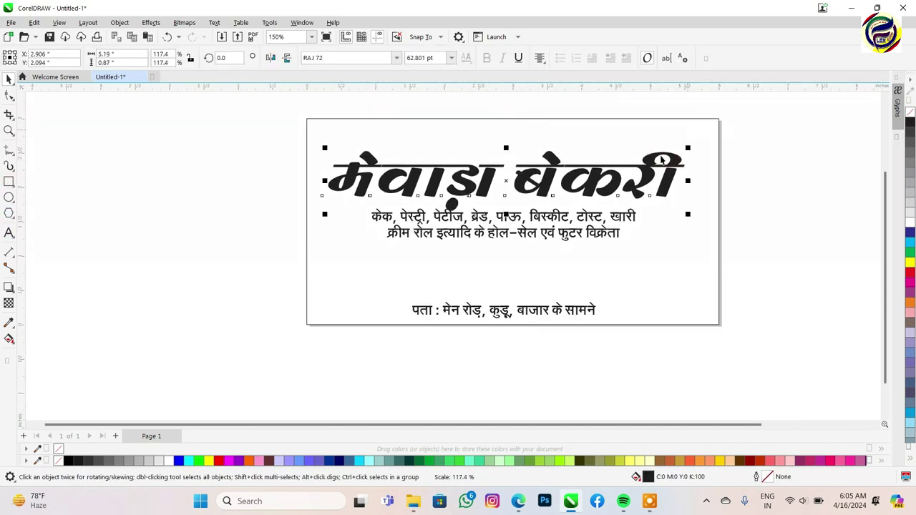
pyautogui.moveTo(594, 181); pyautogui.dragTo(598, 160)
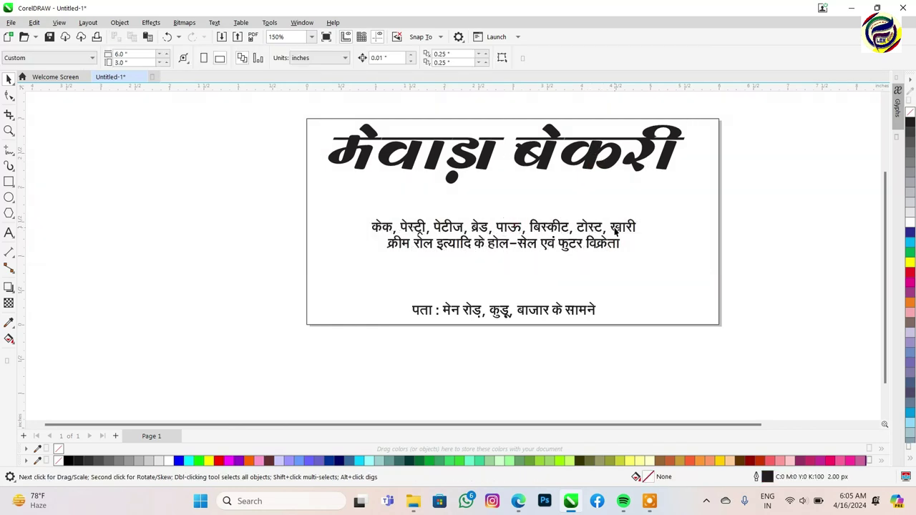
pyautogui.moveTo(608, 215); pyautogui.dragTo(610, 168)
pyautogui.click(759, 183)
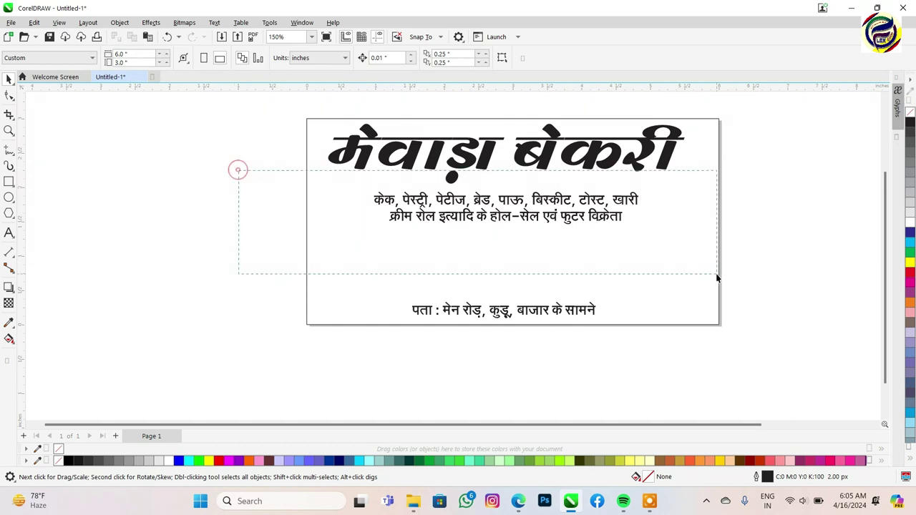
# - Check the address line's font, keeping it in RAJ 69
pyautogui.moveTo(718, 278); pyautogui.dragTo(717, 277)
pyautogui.click(494, 327)
pyautogui.click(396, 59)
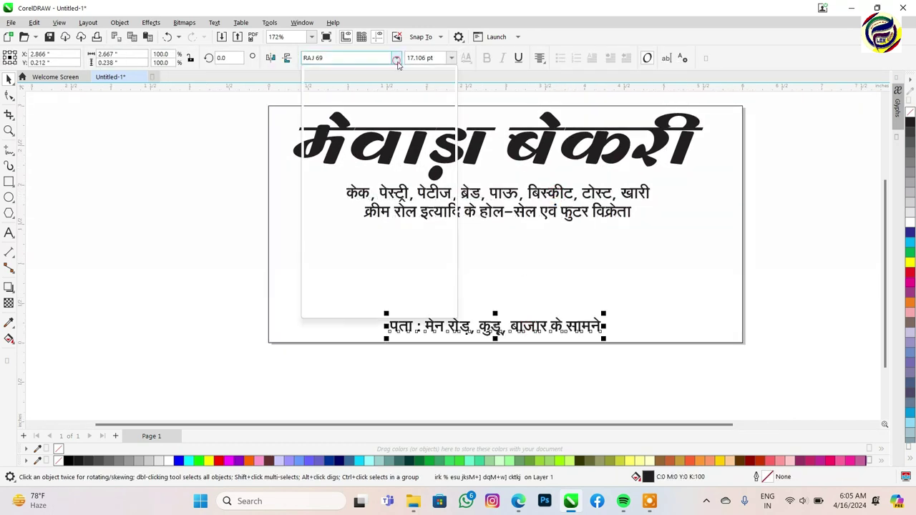
pyautogui.click(373, 218)
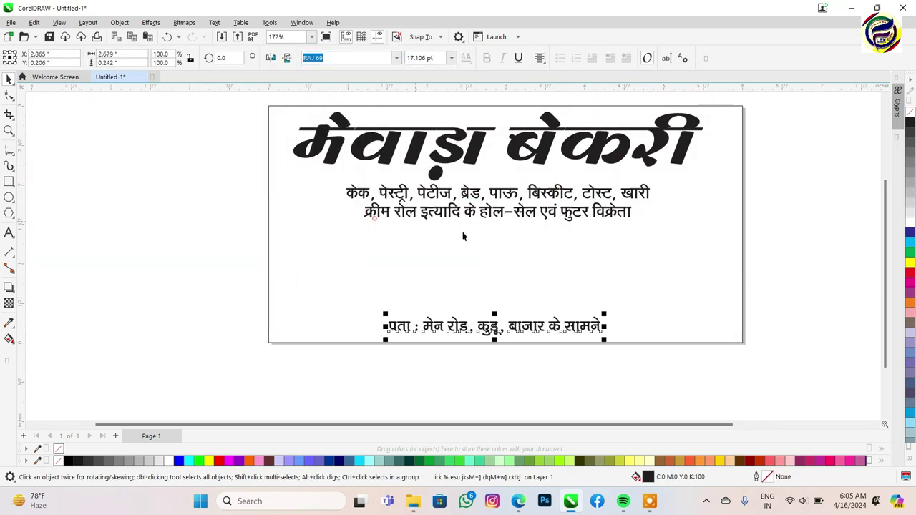
pyautogui.scroll(-2, 463, 236)
pyautogui.click(511, 315)
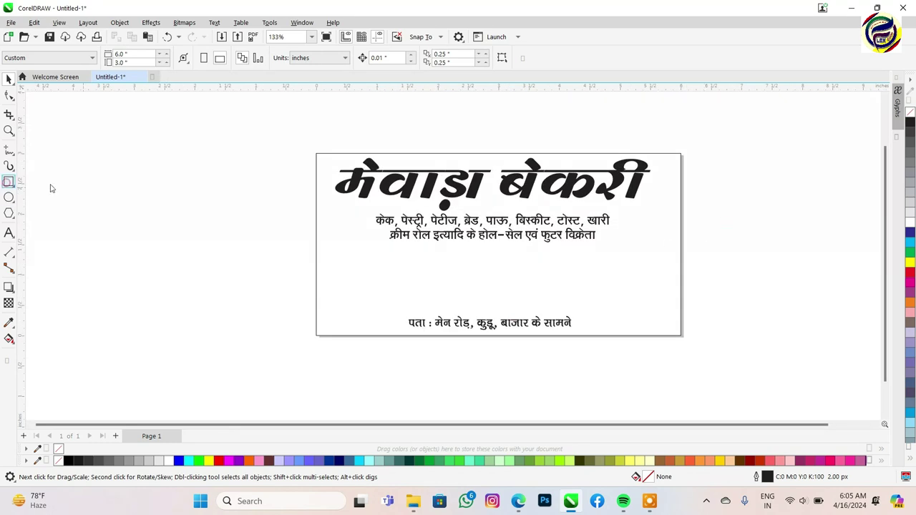
pyautogui.scroll(1, 291, 214)
# - Draw a dark blue rectangle behind the subtitle lines and raise its bottom edge
pyautogui.moveTo(283, 206); pyautogui.dragTo(712, 263)
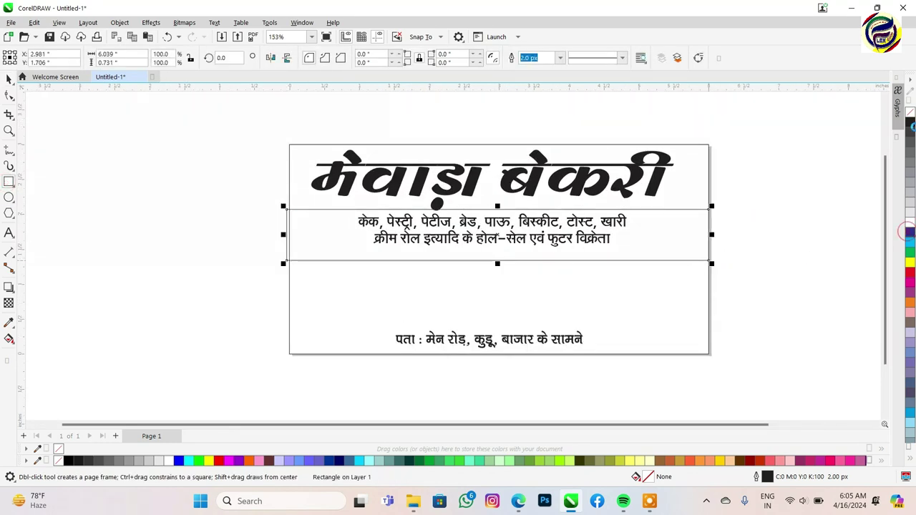
pyautogui.click(910, 231)
pyautogui.scroll(3, 506, 218)
pyautogui.hotkey('ctrl', 'pagedown')
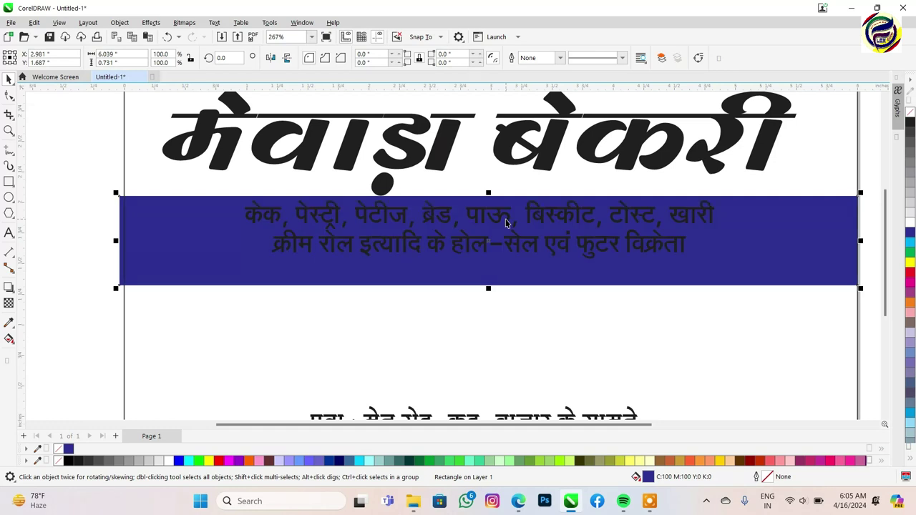
pyautogui.press('Escape')
pyautogui.click(506, 289)
pyautogui.moveTo(489, 285); pyautogui.dragTo(489, 267)
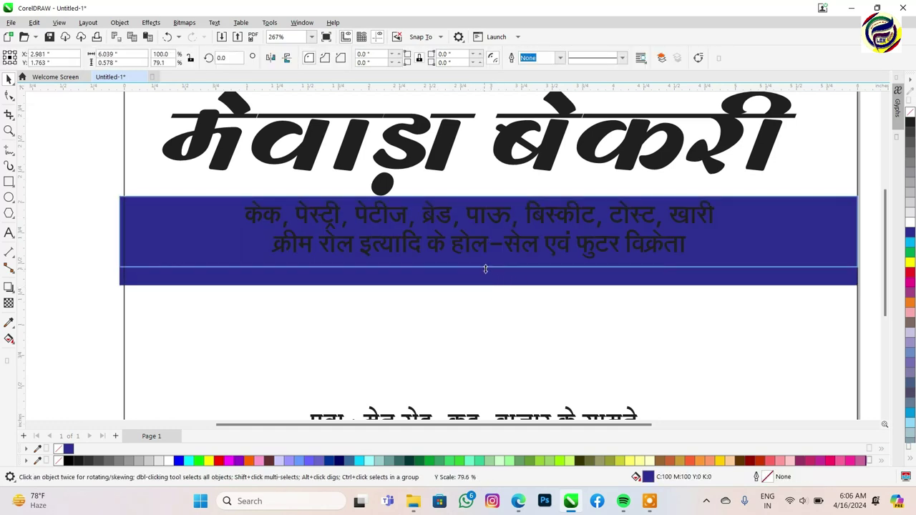
pyautogui.scroll(-2, 536, 231)
# - Set the subtitle's font size to 24
pyautogui.click(648, 226)
pyautogui.write('24')
pyautogui.press('Return')
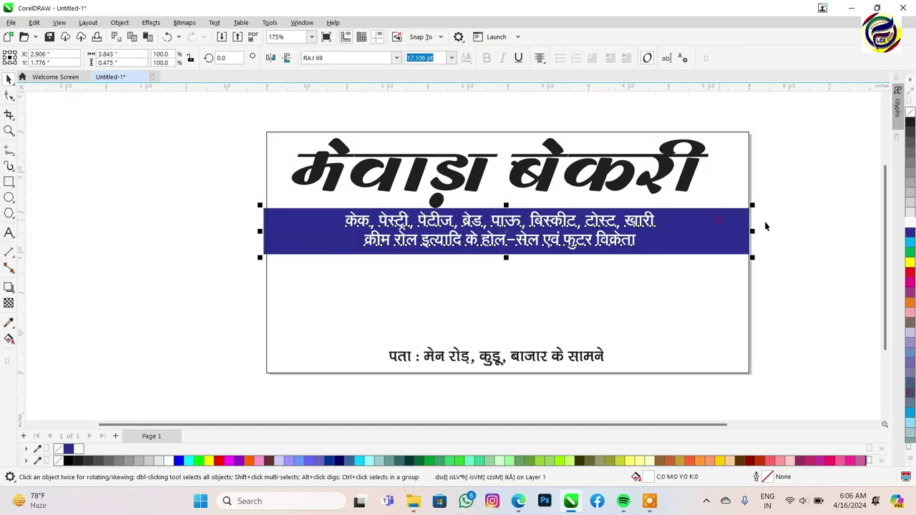
pyautogui.click(556, 183)
pyautogui.scroll(1, 556, 183)
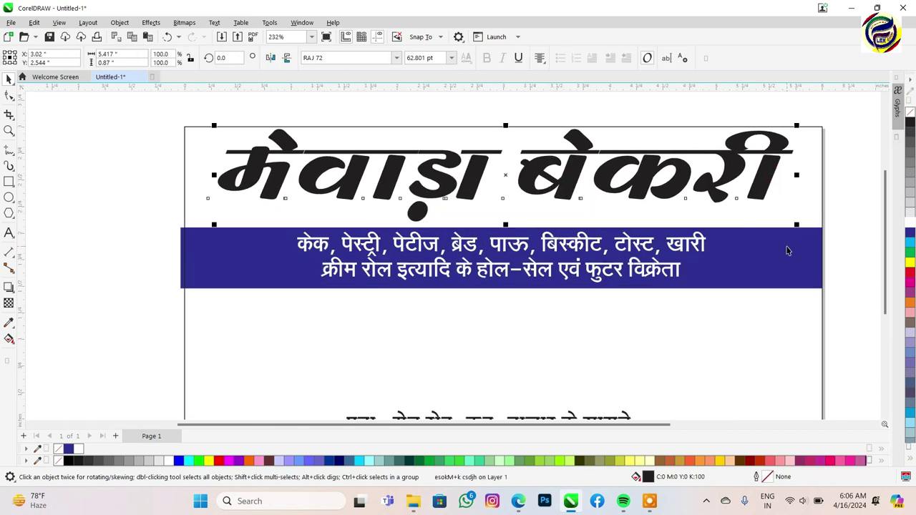
# - Give the title a 3.0 pt outline via the Outline Pen (F12)
pyautogui.click(643, 168)
pyautogui.scroll(1, 643, 168)
pyautogui.press('F12')
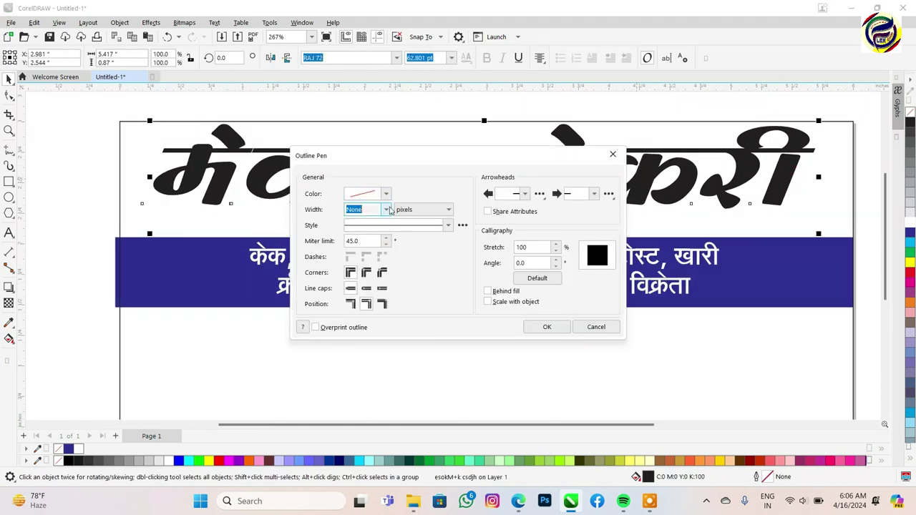
pyautogui.click(422, 209)
pyautogui.click(405, 244)
pyautogui.click(386, 209)
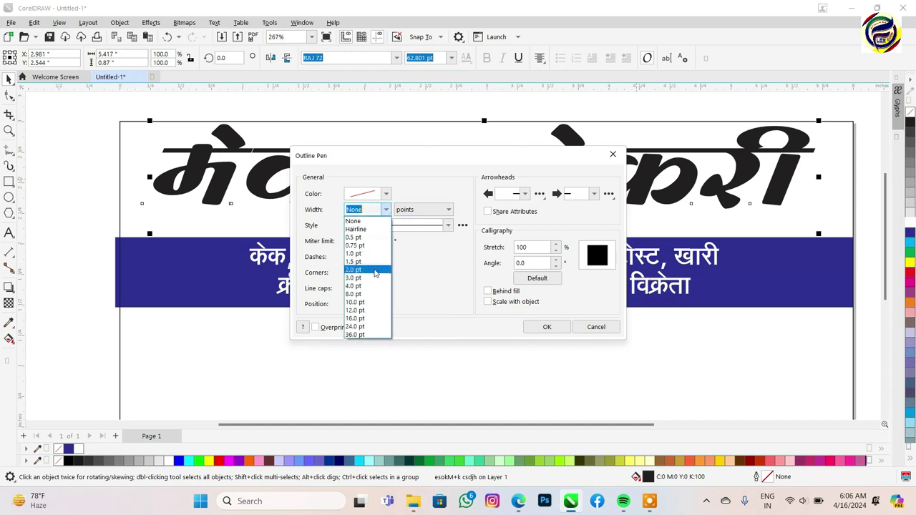
pyautogui.click(373, 278)
pyautogui.click(538, 325)
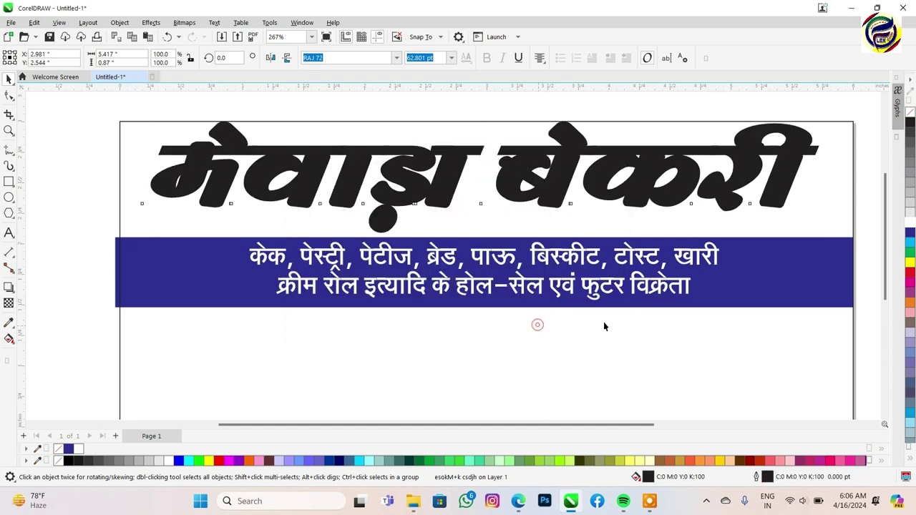
# - Fill the title red
pyautogui.click(911, 230)
pyautogui.click(911, 273)
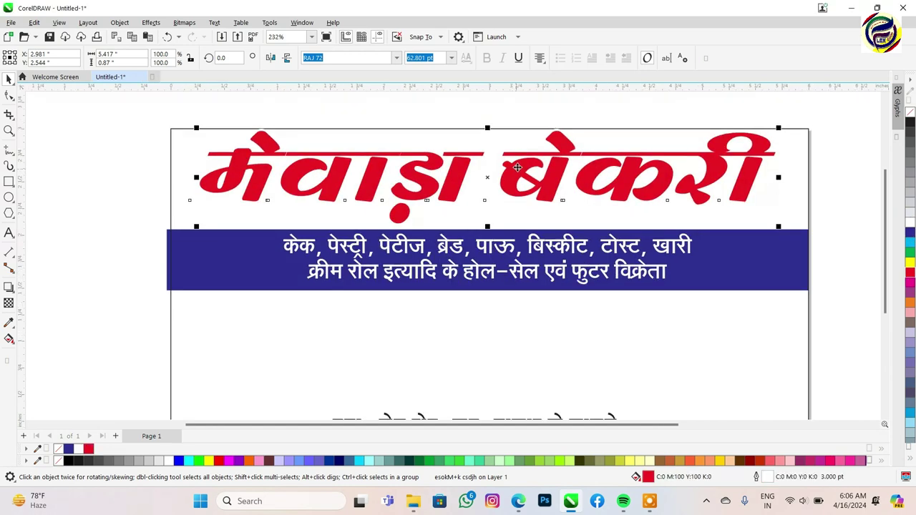
pyautogui.scroll(1, 558, 141)
pyautogui.click(558, 141)
pyautogui.click(479, 118)
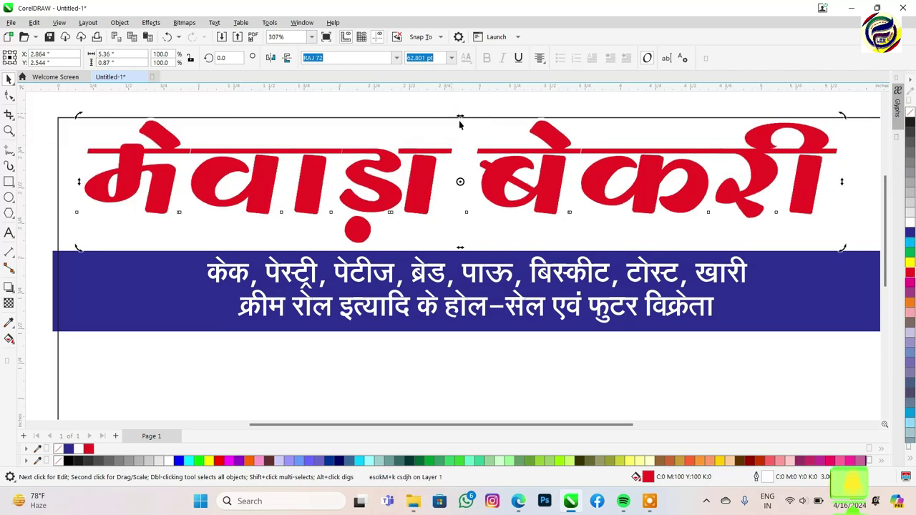
pyautogui.scroll(2, 587, 136)
pyautogui.scroll(1, 587, 136)
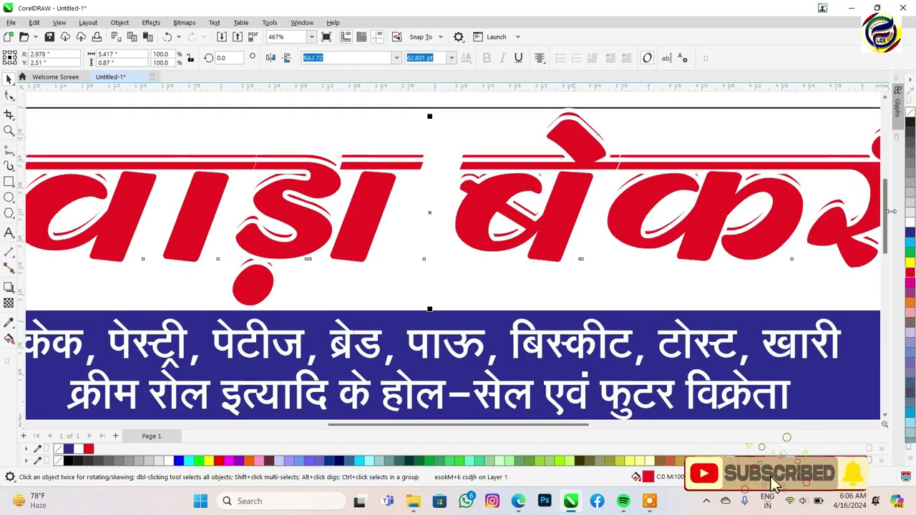
# - Make a blue duplicate of the title sitting behind the red title as a shadow
pyautogui.hotkey('ctrl', 'z')
pyautogui.scroll(-4, 569, 204)
pyautogui.hotkey('ctrl', 'pagedown')
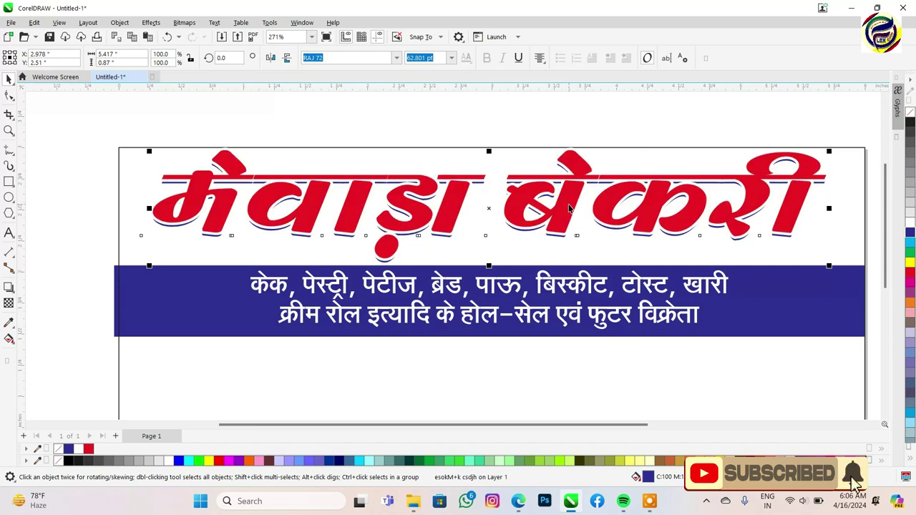
pyautogui.scroll(-3, 544, 205)
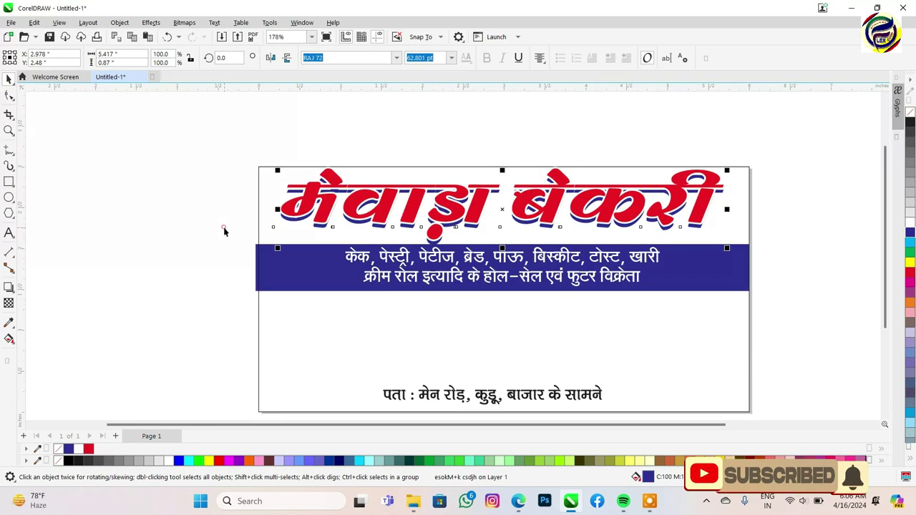
pyautogui.click(546, 285)
pyautogui.scroll(1, 608, 294)
pyautogui.scroll(1, 630, 289)
# - Move the blue band up and right, shortening it to end at the page edge
pyautogui.scroll(-2, 659, 287)
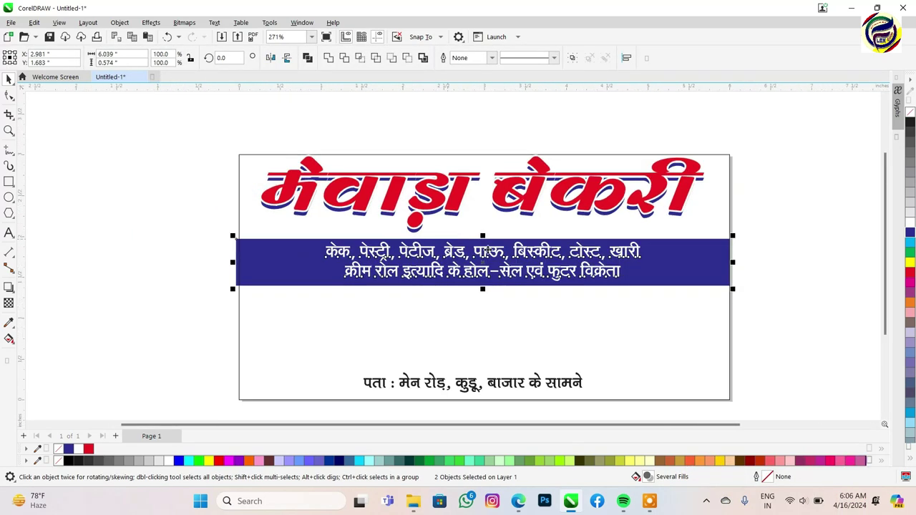
pyautogui.press('Escape')
pyautogui.moveTo(712, 277)
pyautogui.mouseDown()
pyautogui.moveTo(482, 242)
pyautogui.moveTo(551, 242)
pyautogui.mouseUp()
pyautogui.scroll(1, 482, 242)
pyautogui.scroll(1, 482, 242)
pyautogui.scroll(1, 482, 242)
pyautogui.scroll(-1, 645, 247)
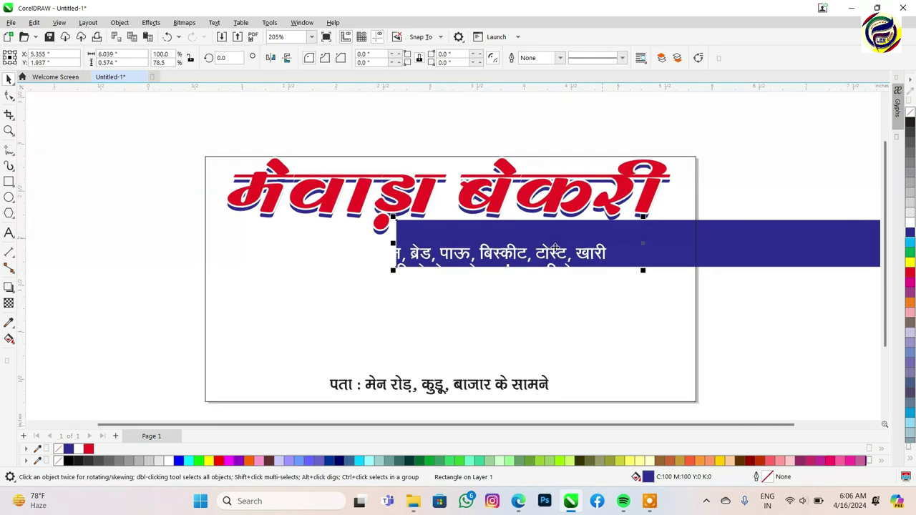
pyautogui.scroll(-1, 819, 252)
pyautogui.moveTo(819, 252); pyautogui.dragTo(673, 252)
pyautogui.scroll(1, 515, 237)
pyautogui.scroll(1, 501, 240)
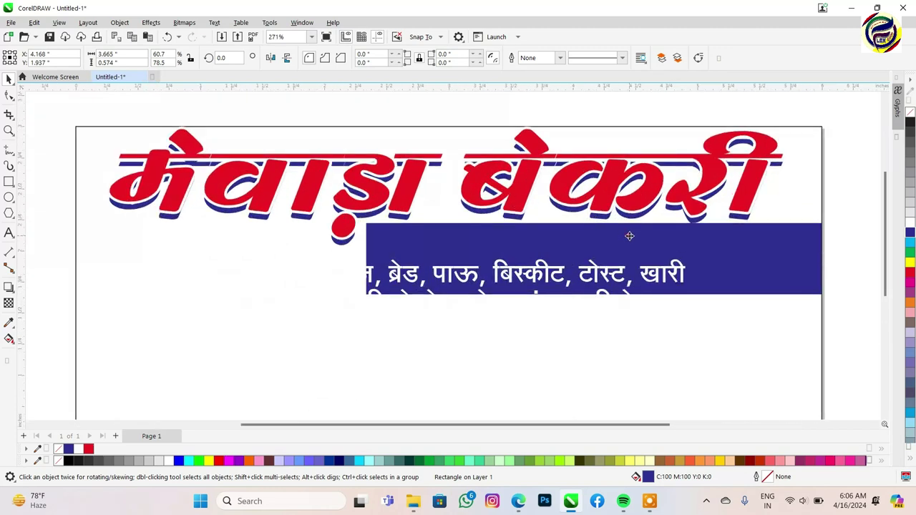
# - Convert the band to curves and slant its lower-left corner inward
pyautogui.hotkey('ctrl', 'q')
pyautogui.scroll(1, 363, 302)
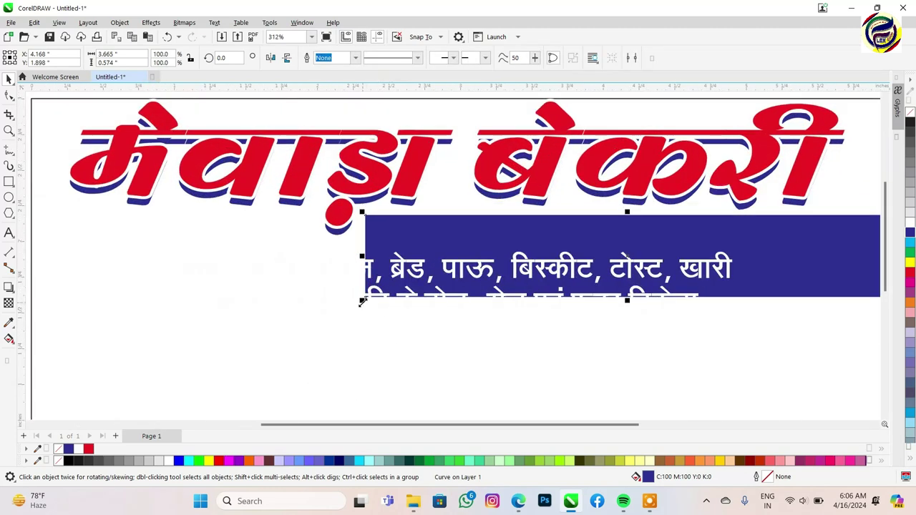
pyautogui.click(8, 95)
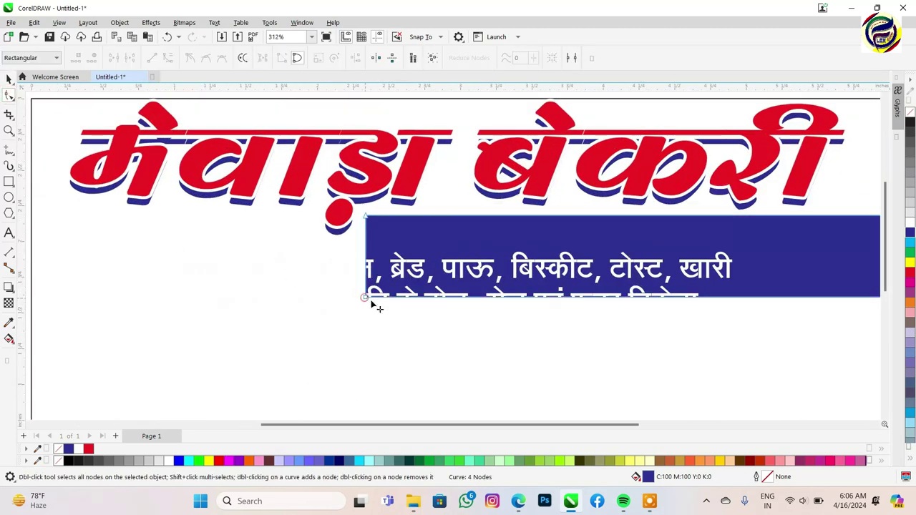
pyautogui.moveTo(371, 304); pyautogui.dragTo(403, 300)
pyautogui.scroll(-1, 403, 301)
pyautogui.press('space')
# - Shrink the subtitle to fit inside the slanted blue banner
pyautogui.click(801, 251)
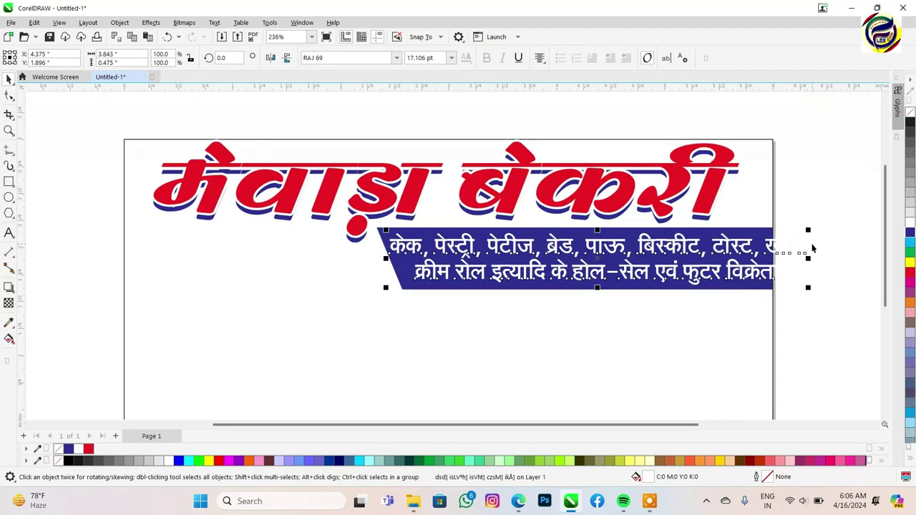
pyautogui.moveTo(813, 248); pyautogui.dragTo(765, 237)
pyautogui.scroll(1, 650, 258)
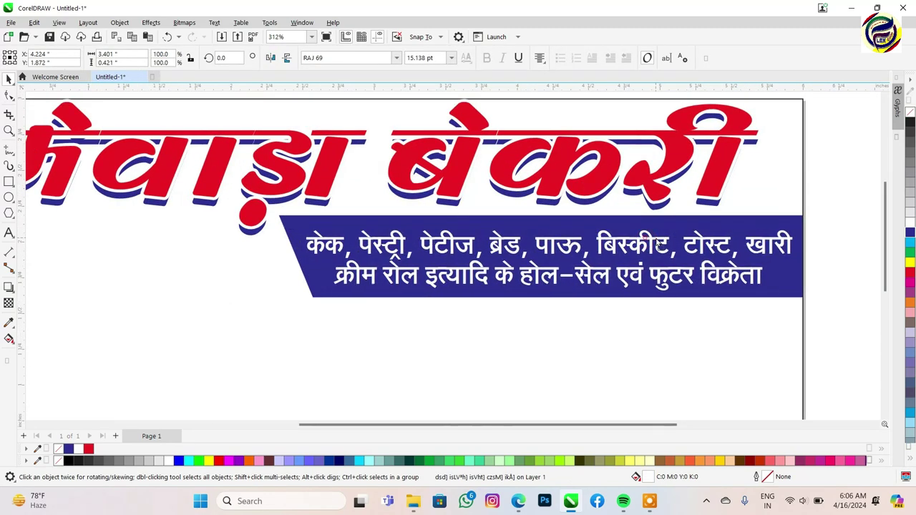
pyautogui.scroll(-2, 657, 245)
pyautogui.click(490, 256)
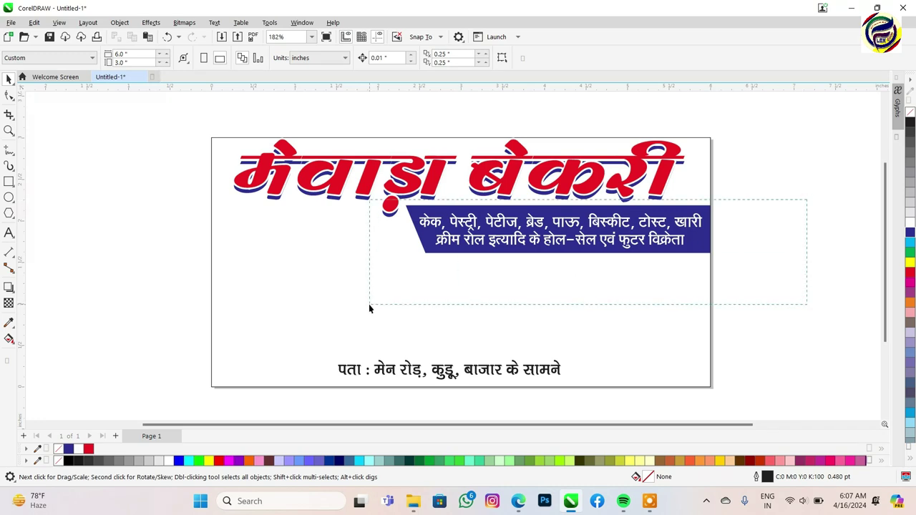
# - Test-select the title, subtitle and upper card elements together, then clear the selection
pyautogui.scroll(1, 705, 260)
pyautogui.click(753, 217)
pyautogui.scroll(2, 588, 208)
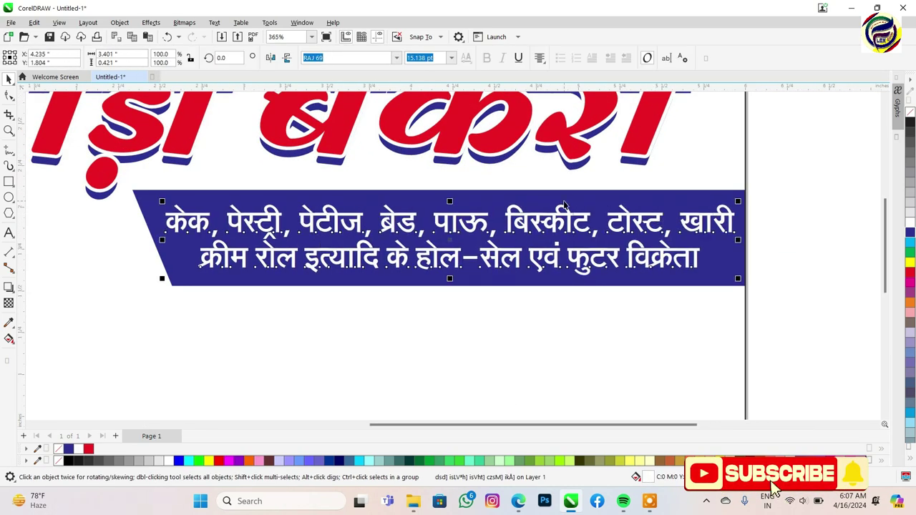
pyautogui.scroll(-2, 564, 206)
pyautogui.moveTo(103, 102); pyautogui.dragTo(695, 221)
pyautogui.scroll(1, 380, 227)
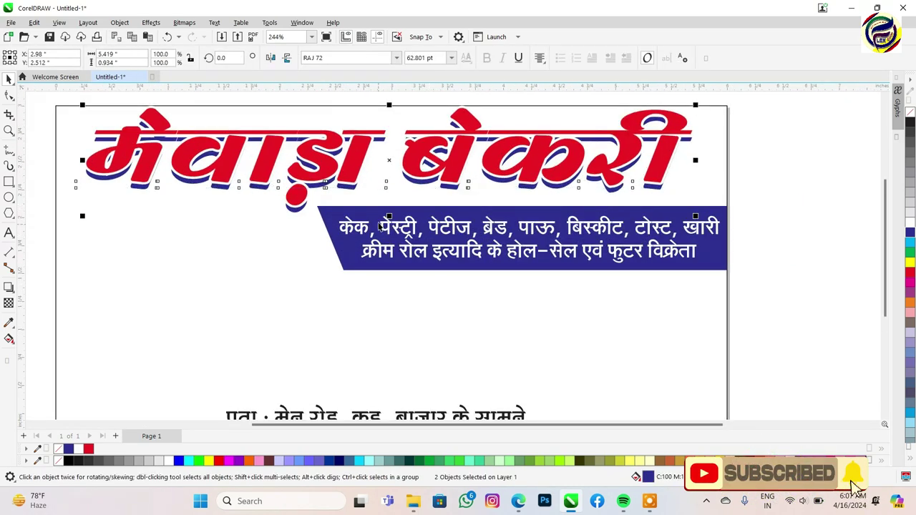
pyautogui.click(774, 106)
pyautogui.scroll(-1, 681, 141)
pyautogui.moveTo(797, 102); pyautogui.dragTo(280, 248)
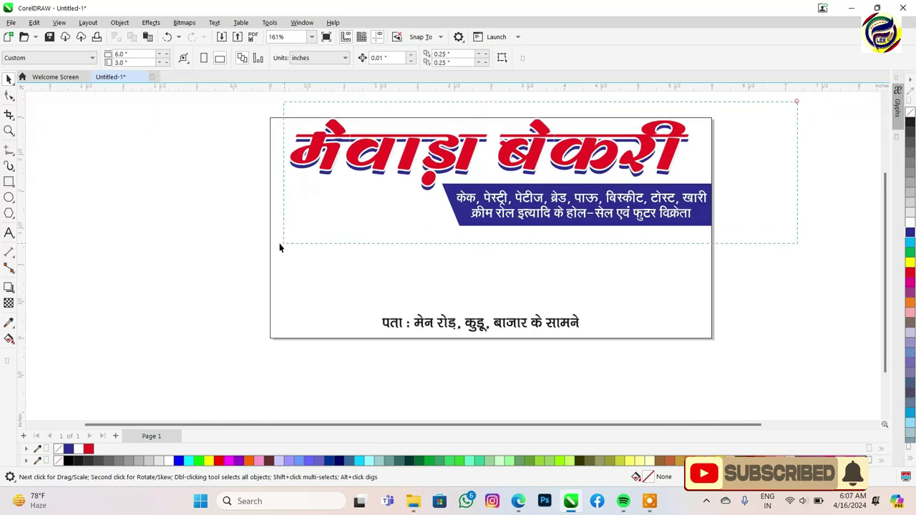
pyautogui.scroll(1, 623, 254)
pyautogui.scroll(1, 654, 157)
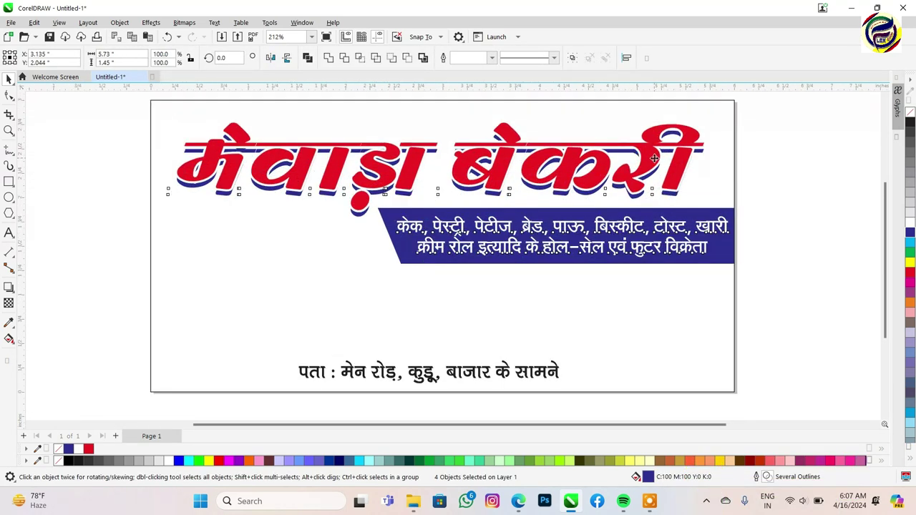
pyautogui.scroll(-1, 777, 239)
pyautogui.click(470, 347)
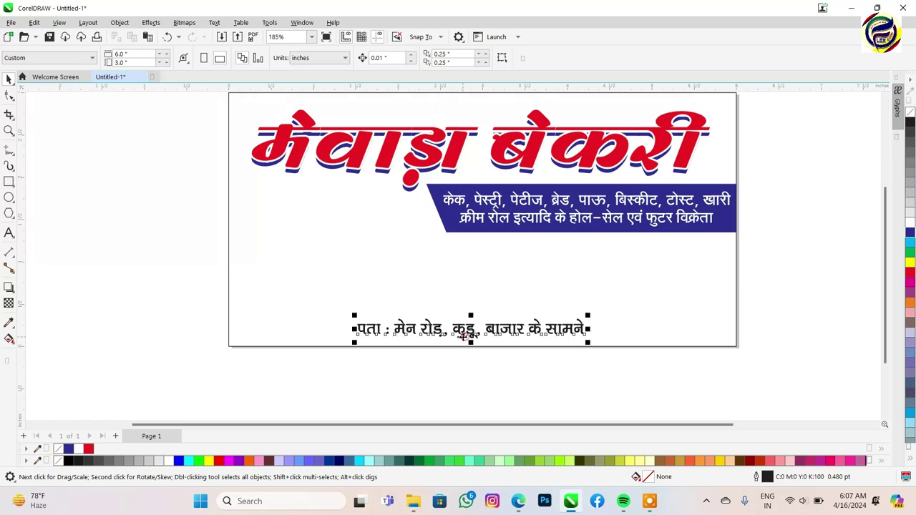
# - Draw a rectangle around the address line at the card's bottom
pyautogui.click(9, 182)
pyautogui.moveTo(355, 316)
pyautogui.mouseDown()
pyautogui.moveTo(587, 342)
pyautogui.moveTo(666, 337)
pyautogui.mouseUp()
pyautogui.scroll(2, 555, 342)
pyautogui.scroll(2, 609, 320)
# - Make the address rectangle taller, dark red with no outline, and round its corners
pyautogui.moveTo(452, 299); pyautogui.dragTo(452, 293)
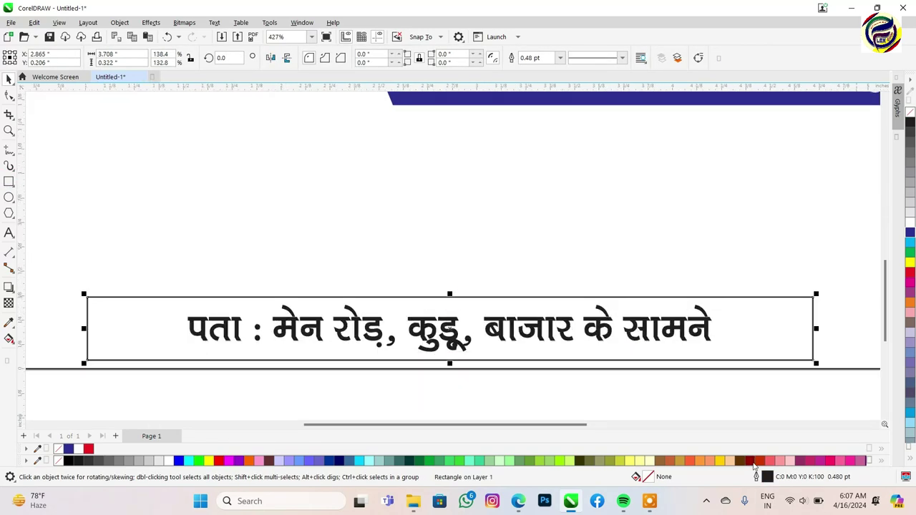
pyautogui.click(751, 461)
pyautogui.rightClick(58, 460)
pyautogui.click(8, 96)
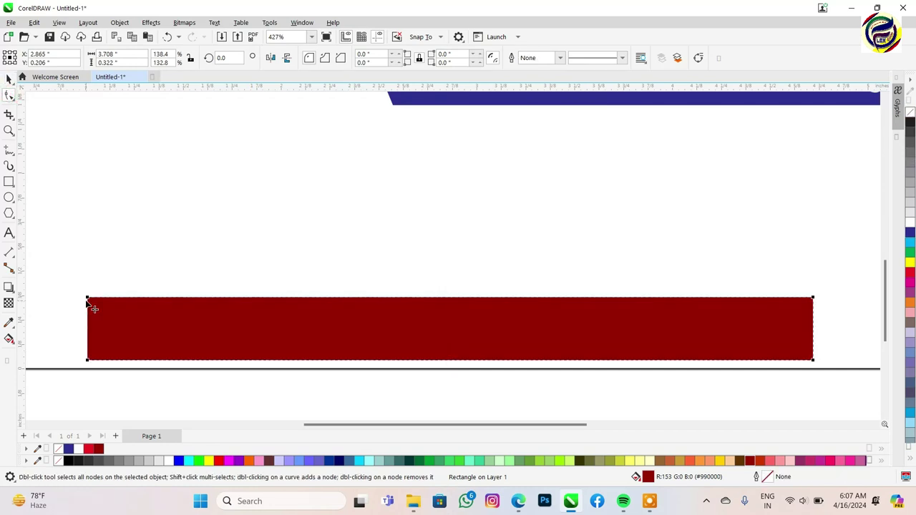
pyautogui.moveTo(96, 306); pyautogui.dragTo(112, 308)
pyautogui.scroll(-1, 143, 343)
pyautogui.scroll(-1, 187, 361)
pyautogui.press('space')
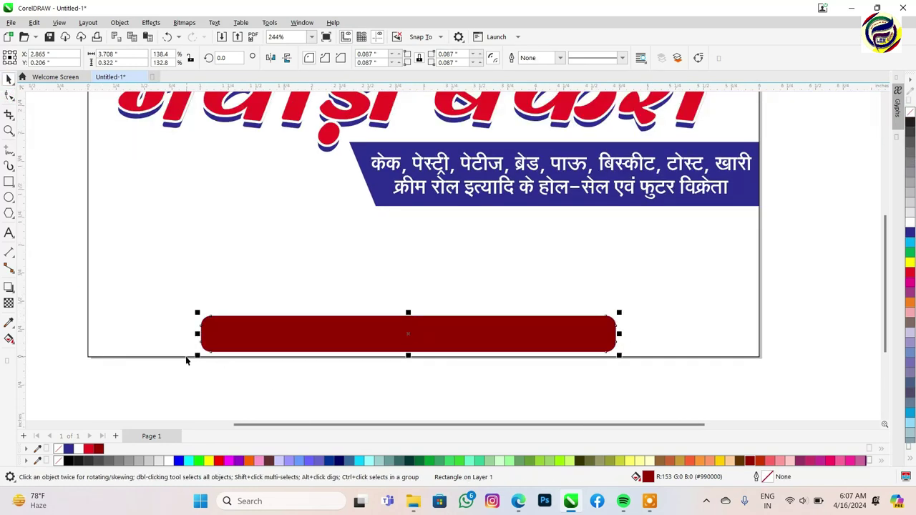
# - Send the red bar behind the address text and colour the text white
pyautogui.hotkey('shift', 'pagedown')
pyautogui.click(287, 335)
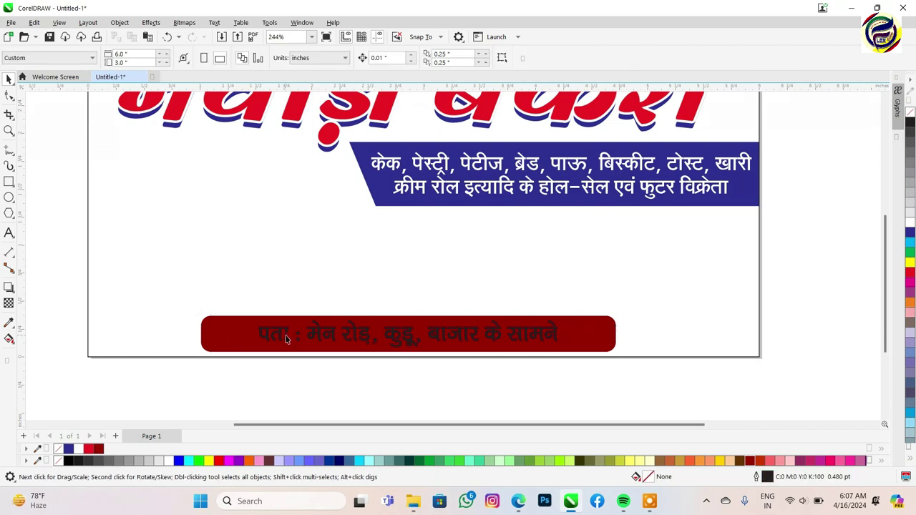
pyautogui.click(910, 228)
pyautogui.click(723, 361)
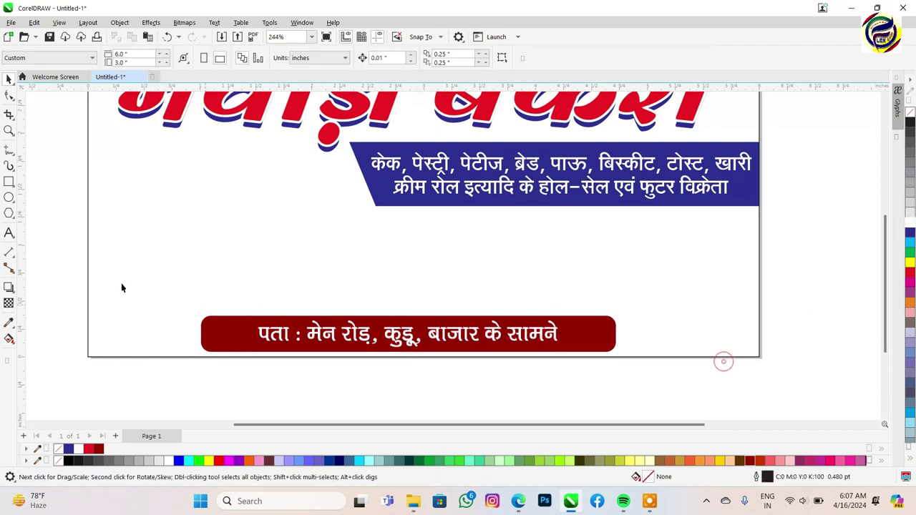
# - Draw a small circle to the right of the red address bar
pyautogui.click(13, 201)
pyautogui.scroll(1, 589, 363)
pyautogui.scroll(1, 589, 358)
pyautogui.moveTo(582, 290); pyautogui.dragTo(635, 341)
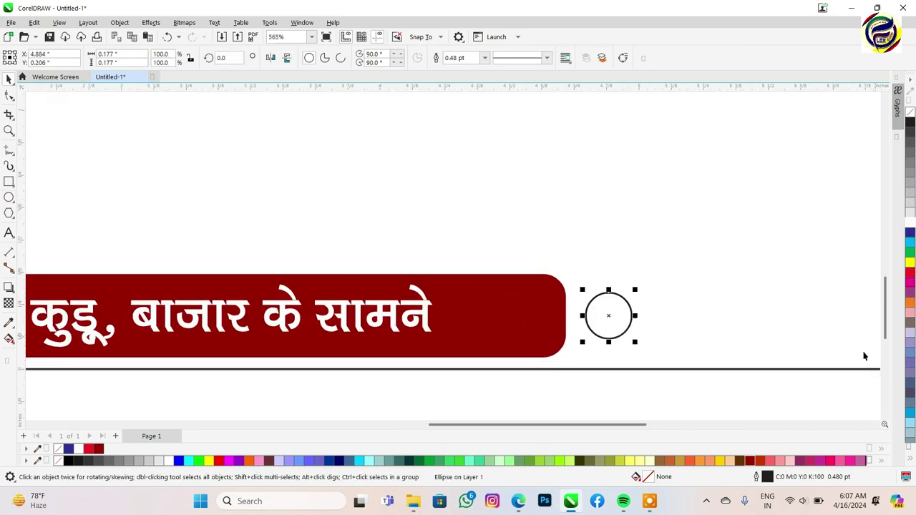
# - Fill the circle dark red and place a smaller copy to its right
pyautogui.click(748, 460)
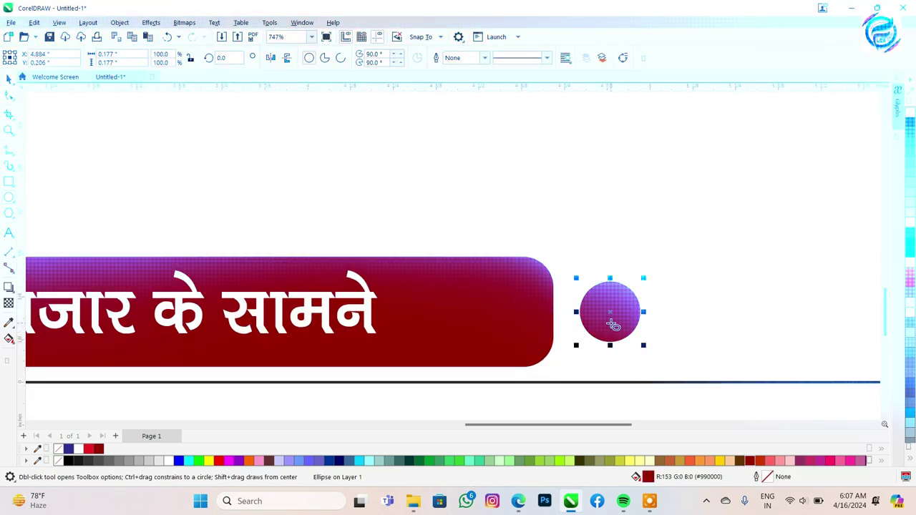
pyautogui.scroll(1, 628, 322)
pyautogui.moveTo(628, 322); pyautogui.dragTo(690, 320)
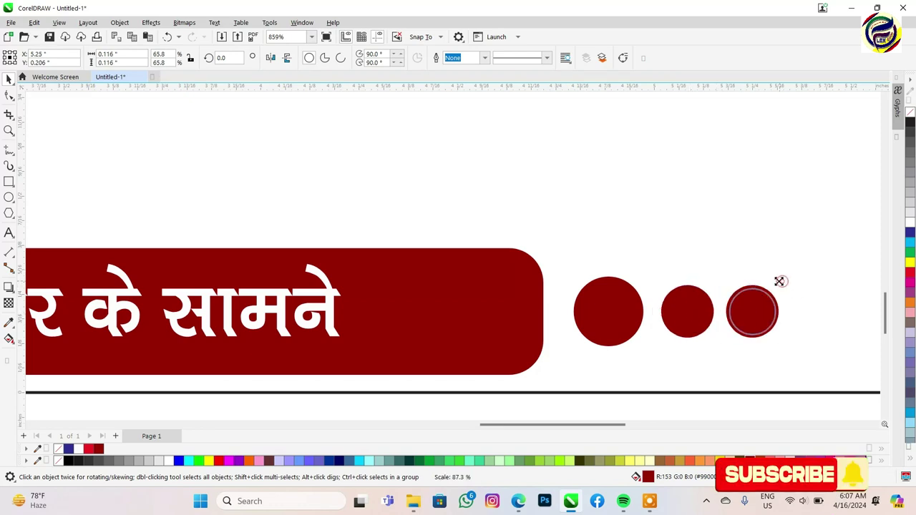
pyautogui.scroll(-2, 588, 380)
# - Mirror the three dots to the left of the bar and centre the address line on the page
pyautogui.click(566, 384)
pyautogui.moveTo(567, 384); pyautogui.dragTo(771, 286)
pyautogui.scroll(-2, 771, 291)
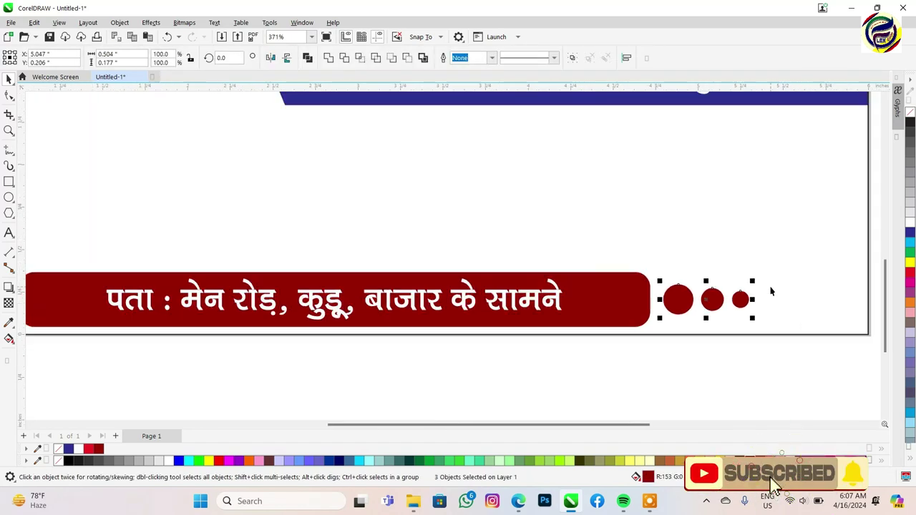
pyautogui.scroll(-4, 650, 304)
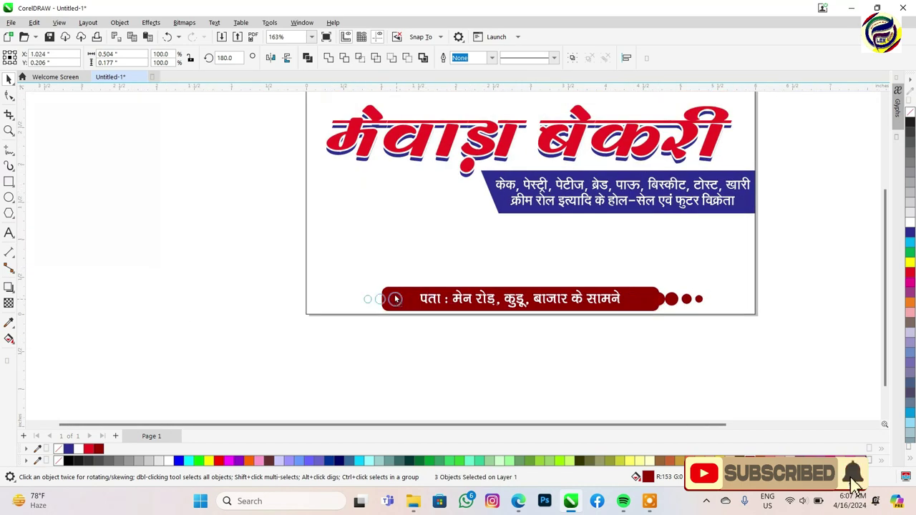
pyautogui.moveTo(370, 292); pyautogui.dragTo(370, 294)
pyautogui.scroll(2, 371, 295)
pyautogui.scroll(2, 365, 296)
pyautogui.scroll(-3, 303, 327)
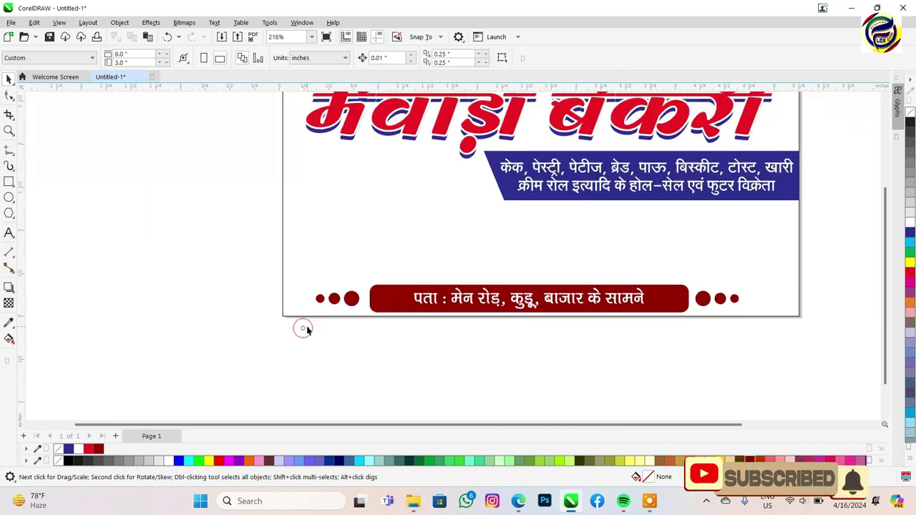
pyautogui.scroll(-1, 308, 329)
pyautogui.press('c')
pyautogui.click(767, 269)
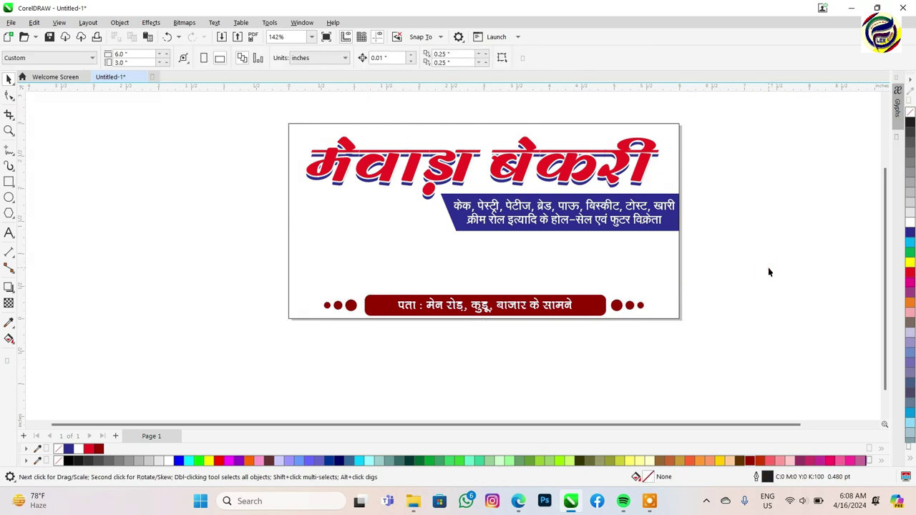
# - Set the title मेवाड़ा बेकरी to the RAJ 43 font and scale it up
pyautogui.scroll(1, 438, 250)
pyautogui.moveTo(721, 239); pyautogui.dragTo(720, 238)
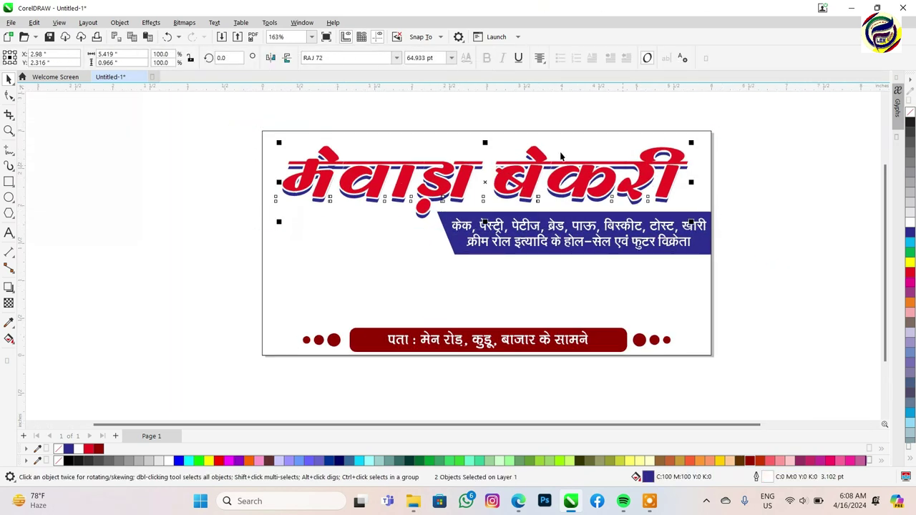
pyautogui.click(397, 63)
pyautogui.click(387, 146)
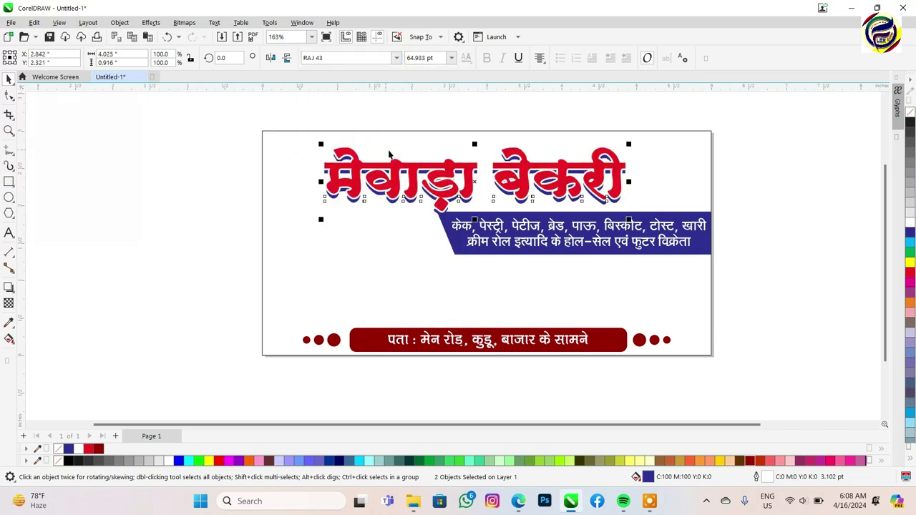
pyautogui.moveTo(634, 167); pyautogui.dragTo(679, 181)
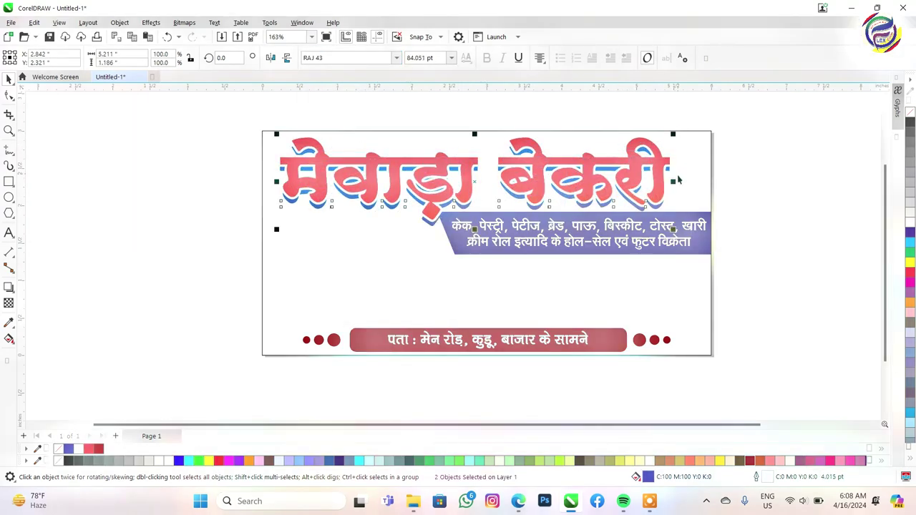
# - Select the blue tagline banner shape on its own
pyautogui.click(788, 196)
pyautogui.click(695, 243)
pyautogui.scroll(1, 696, 247)
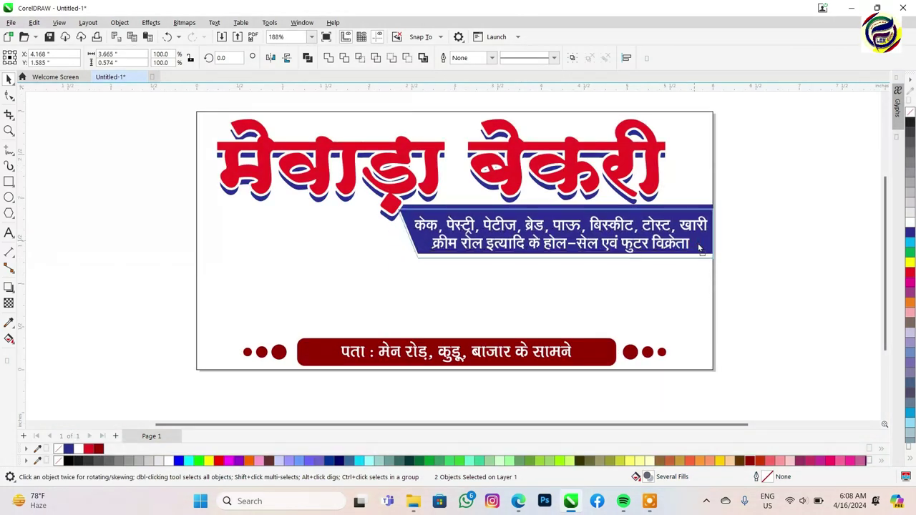
pyautogui.click(423, 215)
pyautogui.scroll(1, 422, 214)
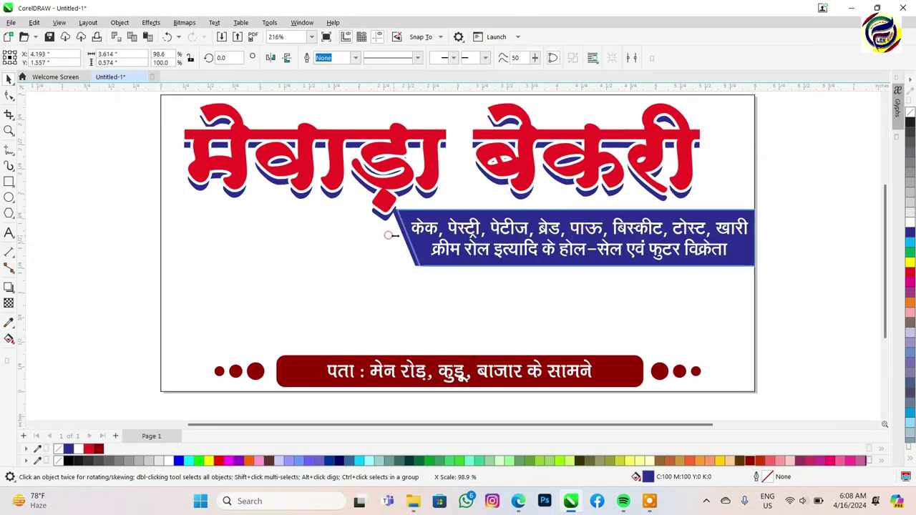
pyautogui.scroll(-1, 399, 234)
pyautogui.scroll(1, 720, 303)
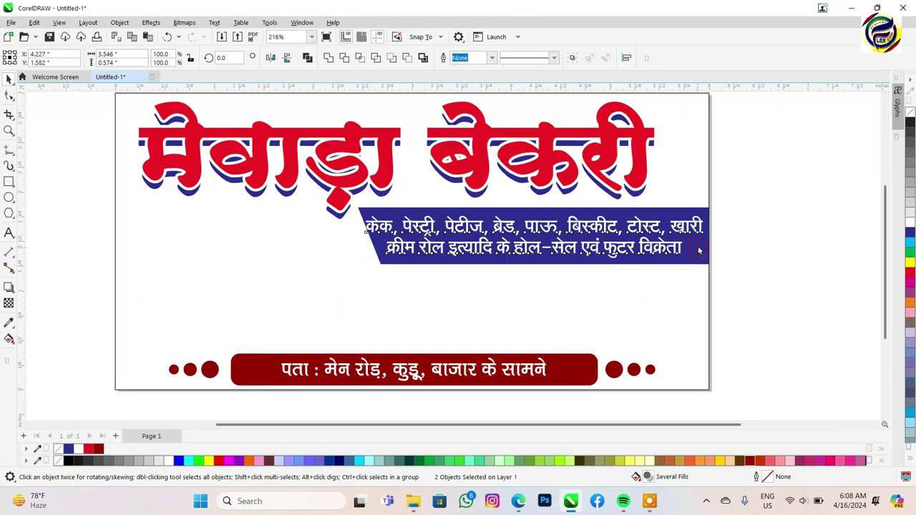
pyautogui.click(741, 218)
pyautogui.click(708, 211)
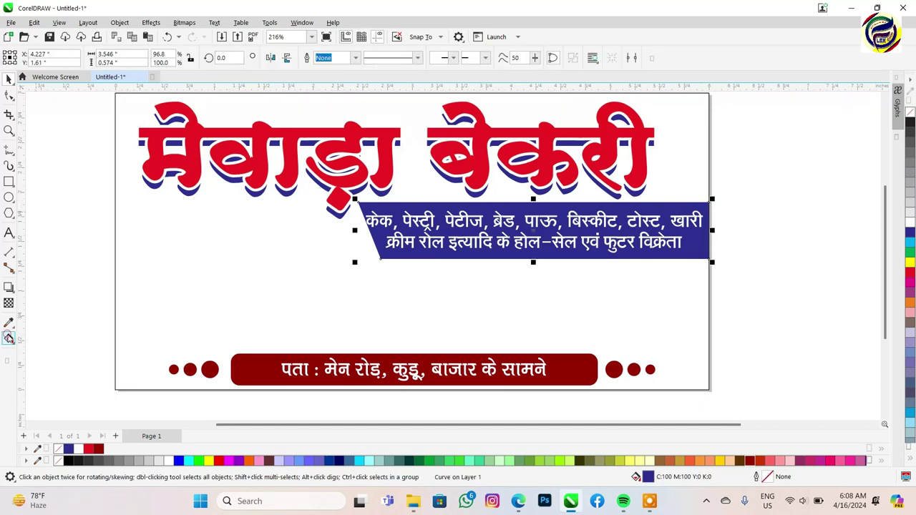
pyautogui.click(9, 339)
pyautogui.scroll(3, 576, 261)
# - Give the tagline banner a linear fountain fill with a cyan top and blue bottom
pyautogui.moveTo(569, 263); pyautogui.dragTo(569, 206)
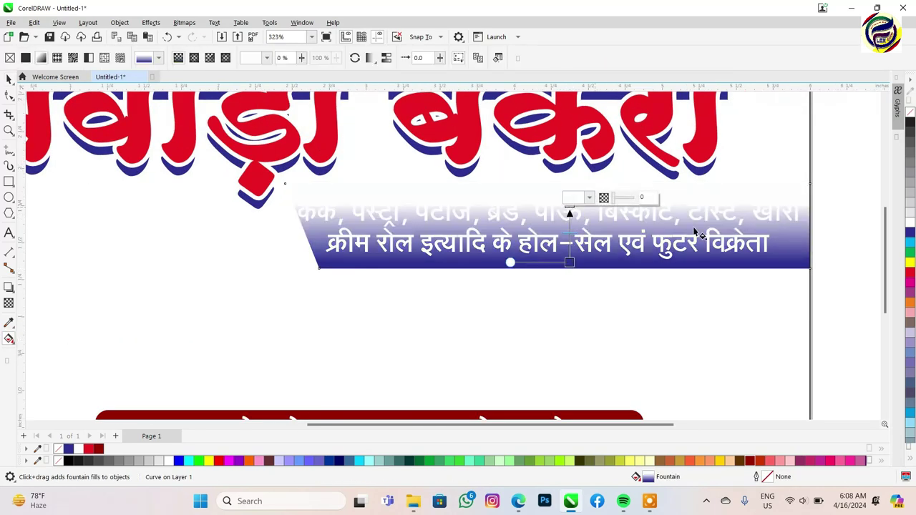
pyautogui.click(910, 244)
pyautogui.press('space')
pyautogui.click(667, 206)
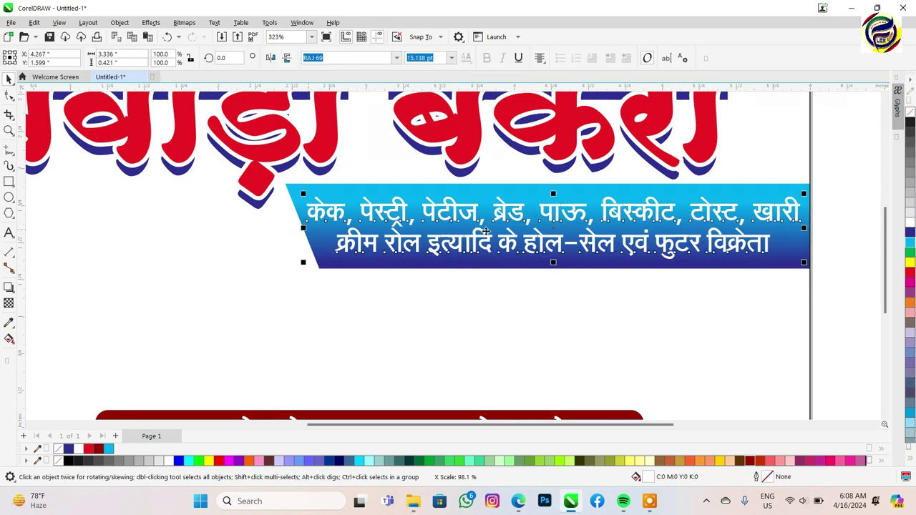
pyautogui.scroll(-3, 576, 267)
pyautogui.scroll(-1, 374, 172)
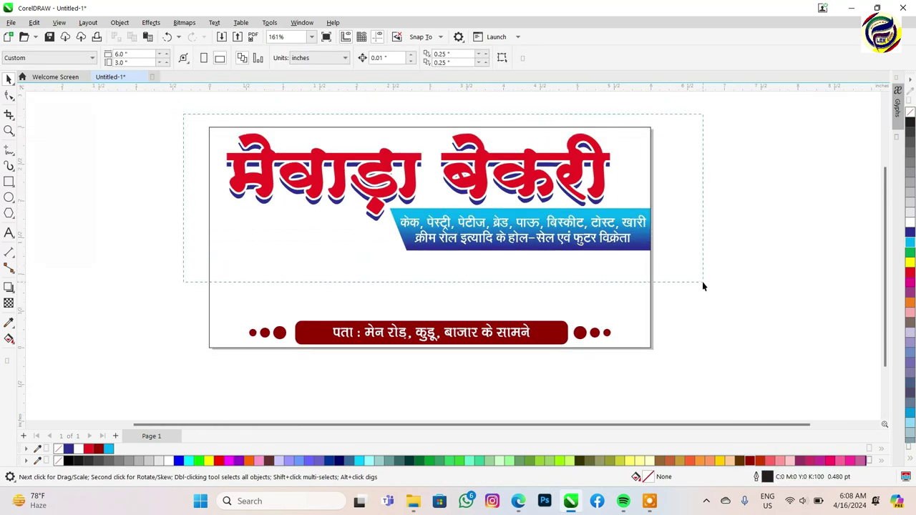
pyautogui.moveTo(702, 281); pyautogui.dragTo(703, 282)
pyautogui.scroll(1, 562, 190)
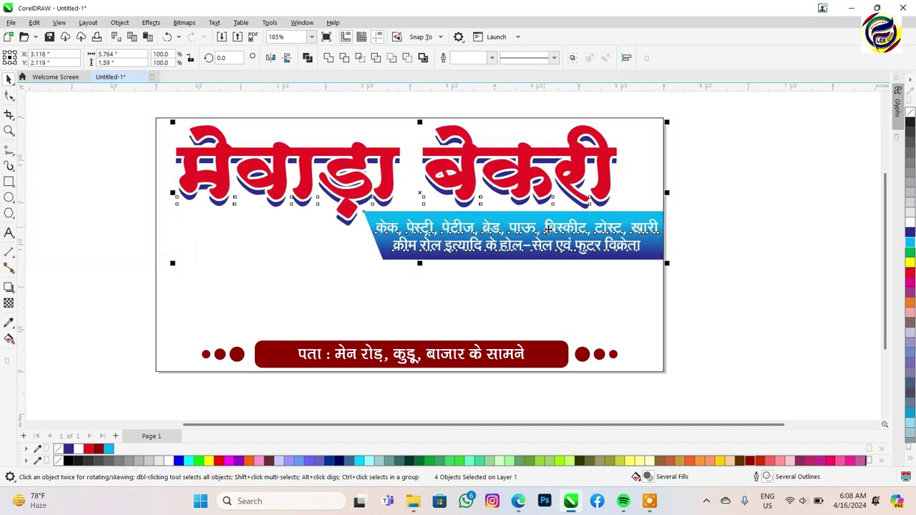
pyautogui.click(749, 259)
# - Drag the cake and bakery images from the Png folder into the document
pyautogui.click(415, 501)
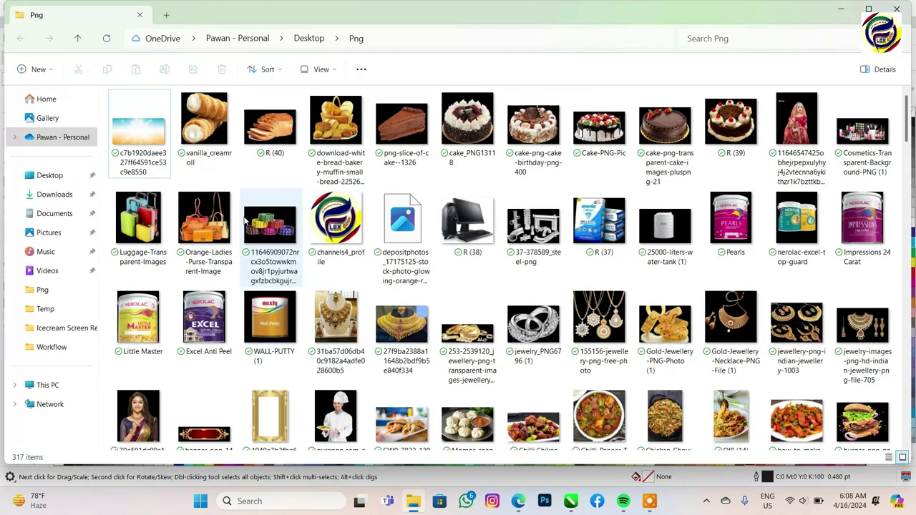
pyautogui.moveTo(765, 143); pyautogui.dragTo(115, 143)
pyautogui.moveTo(599, 125)
pyautogui.mouseDown()
pyautogui.moveTo(623, 471)
pyautogui.moveTo(570, 487)
pyautogui.mouseUp()
pyautogui.moveTo(784, 322); pyautogui.dragTo(784, 323)
pyautogui.scroll(-5, 667, 385)
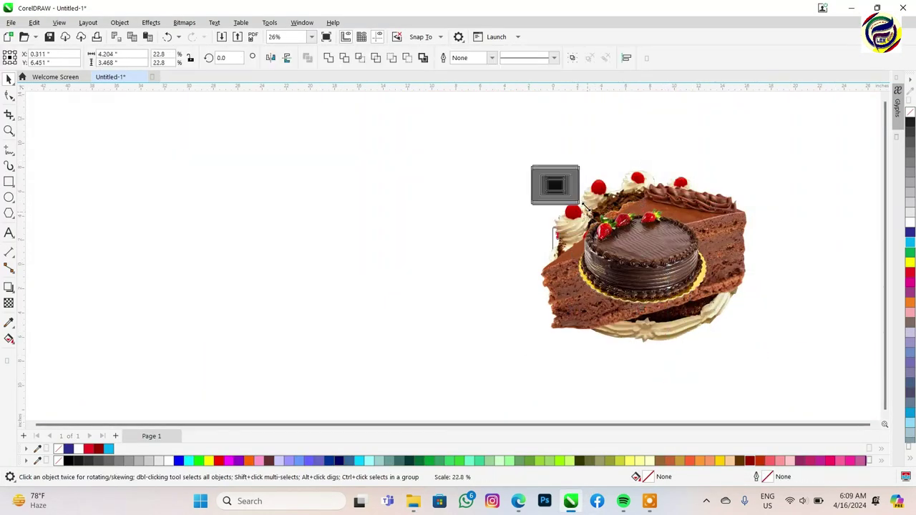
# - Spread the round cake, cake slice, pastries and bread photos apart
pyautogui.scroll(-4, 544, 201)
pyautogui.scroll(3, 525, 294)
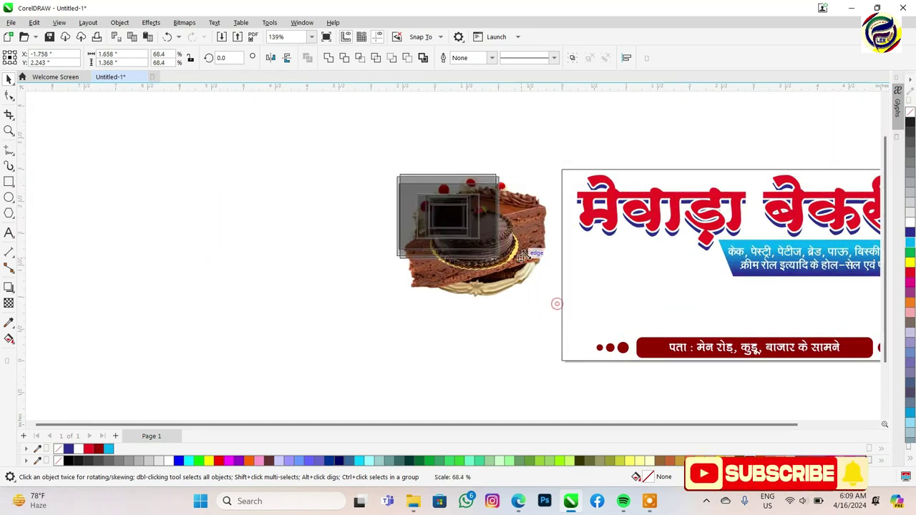
pyautogui.moveTo(482, 284); pyautogui.dragTo(378, 296)
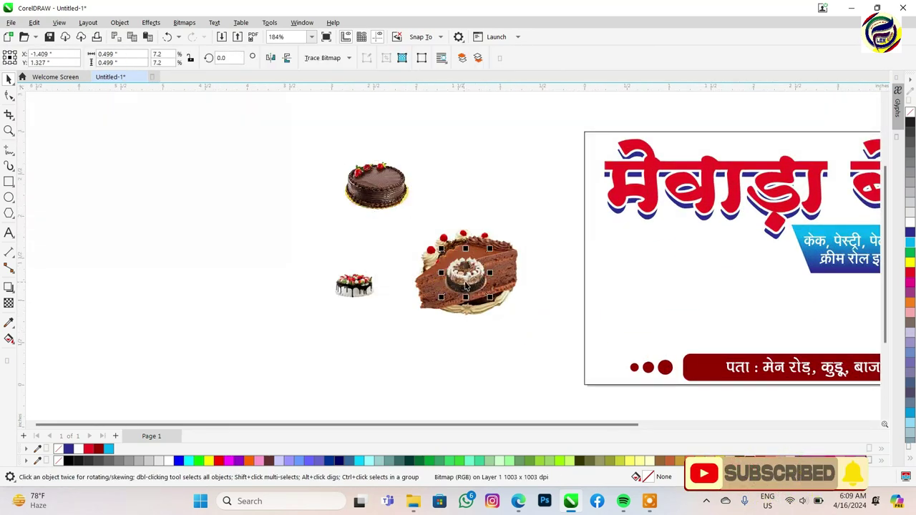
pyautogui.moveTo(489, 266)
pyautogui.mouseDown()
pyautogui.moveTo(515, 352)
pyautogui.moveTo(469, 179)
pyautogui.mouseUp()
pyautogui.moveTo(466, 272)
pyautogui.mouseDown()
pyautogui.moveTo(544, 129)
pyautogui.moveTo(424, 177)
pyautogui.mouseUp()
# - Enlarge the sky image over the card and send it behind the card content
pyautogui.scroll(-3, 736, 254)
pyautogui.moveTo(735, 254); pyautogui.dragTo(864, 341)
pyautogui.scroll(-2, 696, 258)
pyautogui.moveTo(805, 296); pyautogui.dragTo(750, 254)
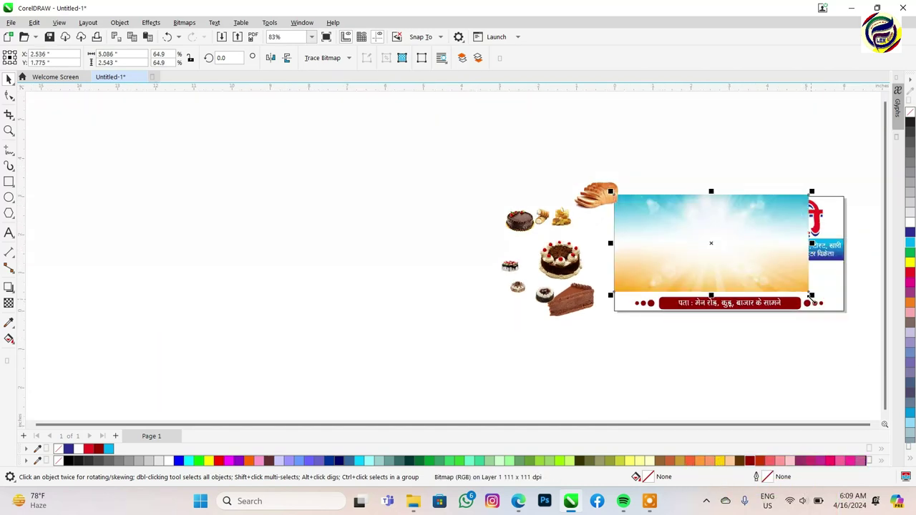
pyautogui.moveTo(812, 296); pyautogui.dragTo(861, 355)
pyautogui.hotkey('ctrl', 'pagedown')
pyautogui.scroll(3, 844, 217)
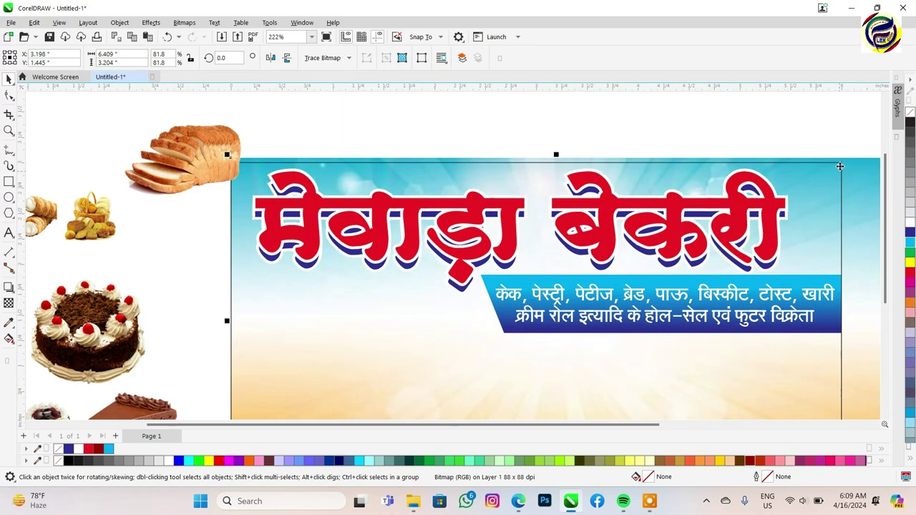
pyautogui.click(841, 163)
pyautogui.scroll(-2, 828, 231)
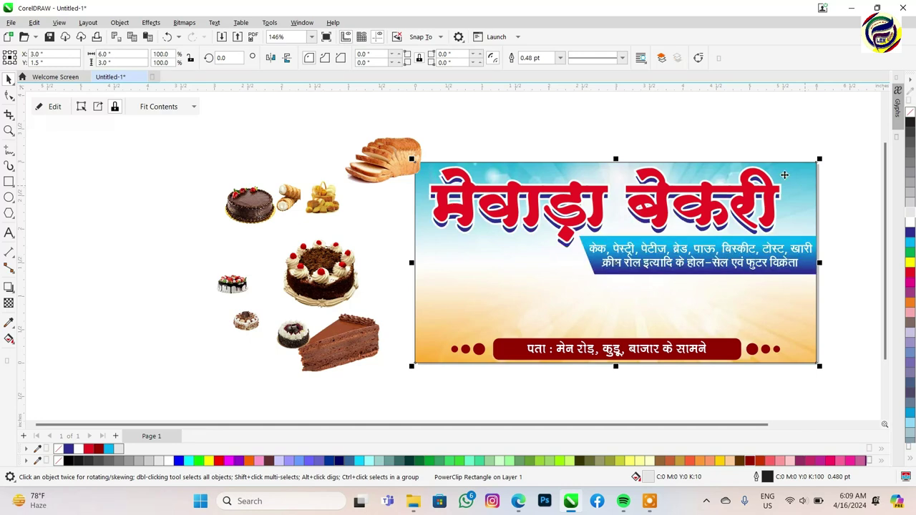
pyautogui.click(833, 215)
pyautogui.scroll(1, 773, 257)
# - Give the title a light-blue outline and try the Blend tool
pyautogui.scroll(1, 766, 261)
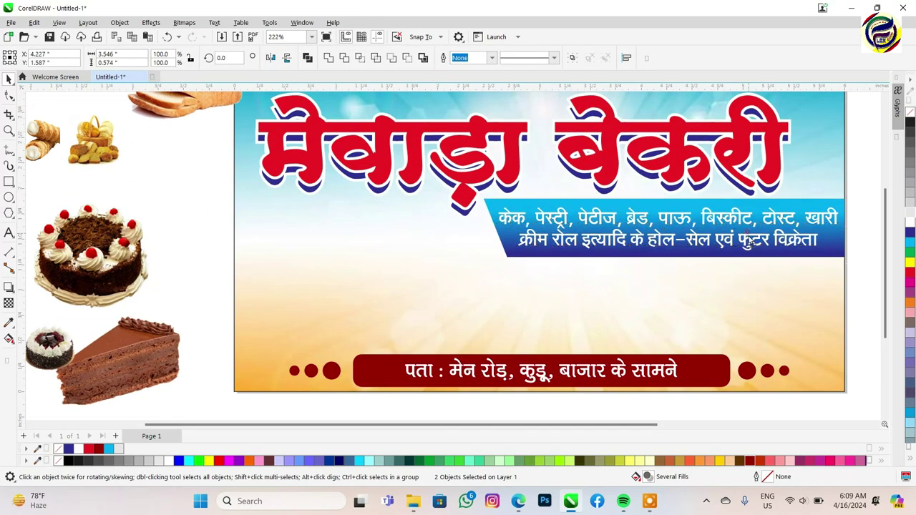
pyautogui.scroll(-2, 763, 262)
pyautogui.scroll(1, 623, 210)
pyautogui.click(623, 209)
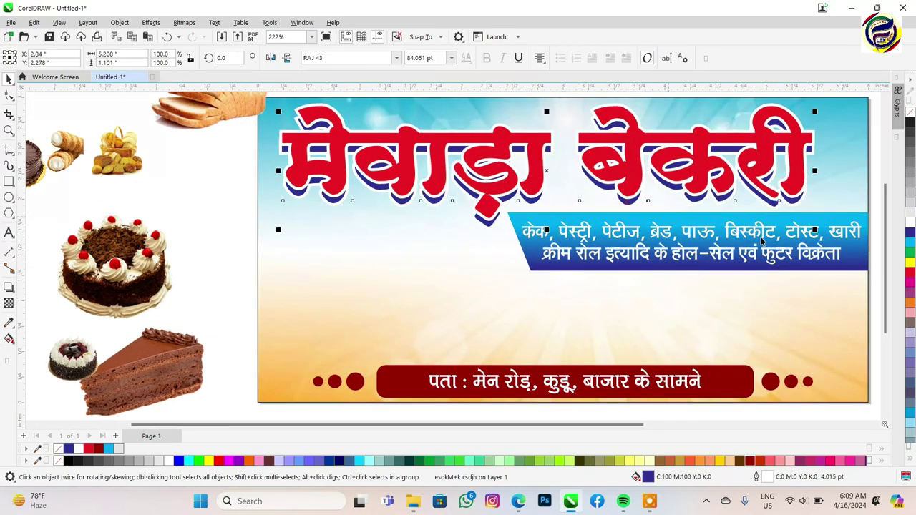
pyautogui.rightClick(911, 245)
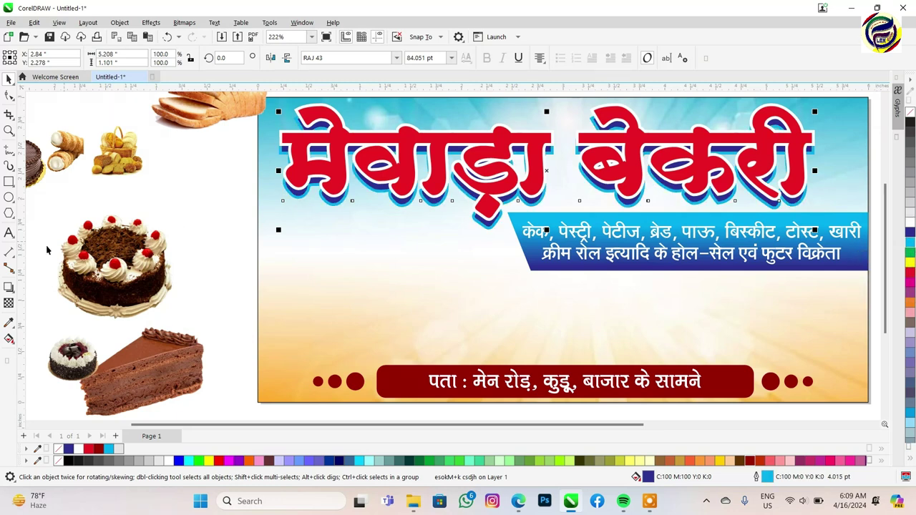
pyautogui.click(9, 287)
pyautogui.click(57, 311)
pyautogui.scroll(1, 441, 207)
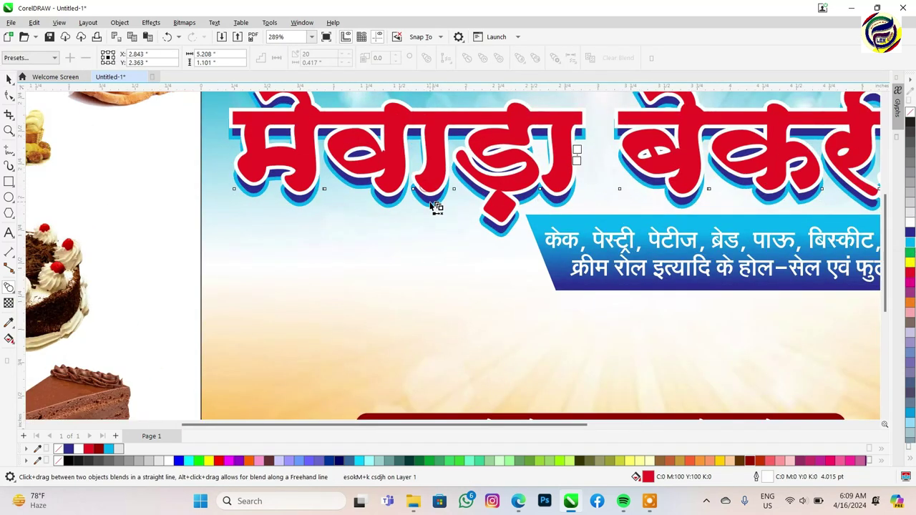
pyautogui.scroll(-2, 445, 195)
pyautogui.press('space')
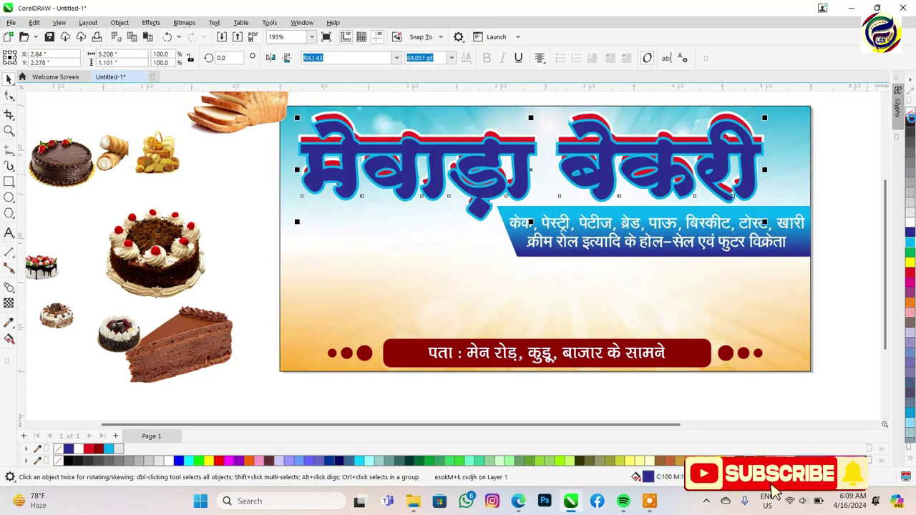
# - Convert the title's back layer to a 150 dpi bitmap
pyautogui.click(184, 23)
pyautogui.click(214, 35)
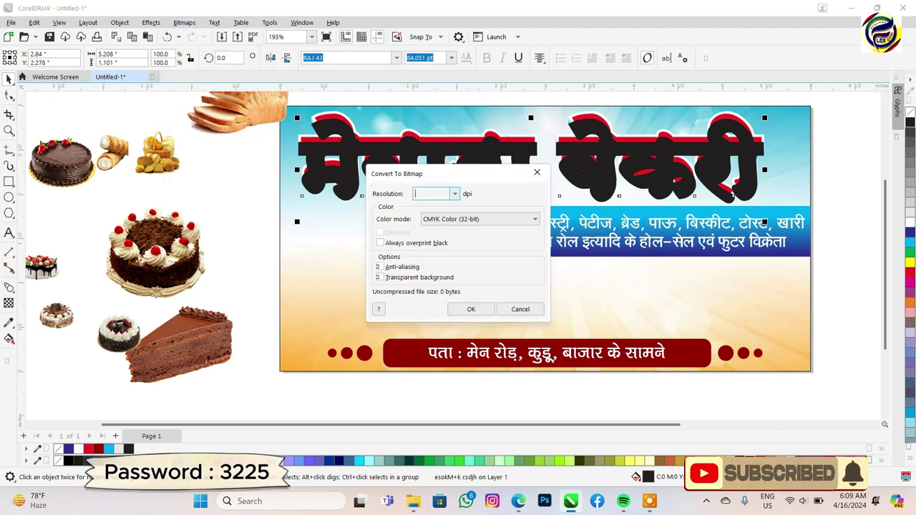
pyautogui.write('150')
pyautogui.press('Return')
# - Apply a 2.7-pixel Gaussian blur to the title's bitmap layer
pyautogui.click(151, 22)
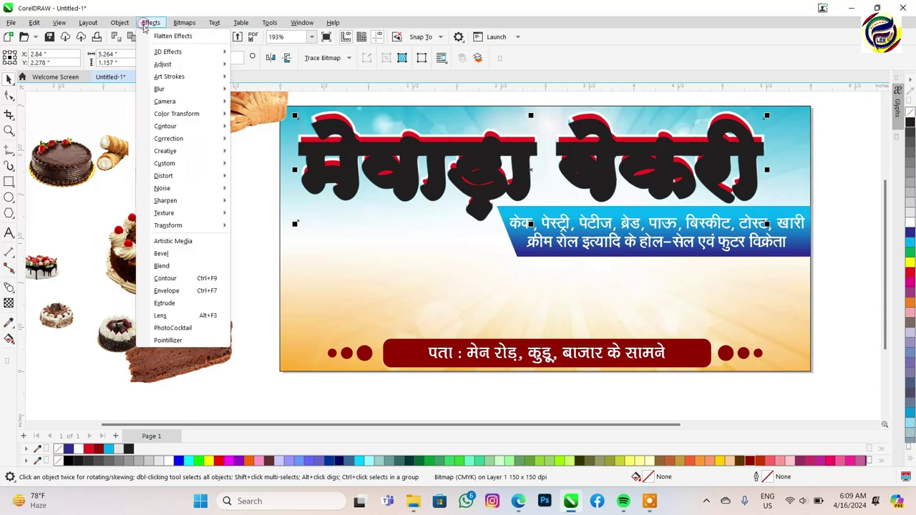
pyautogui.click(150, 23)
pyautogui.click(269, 119)
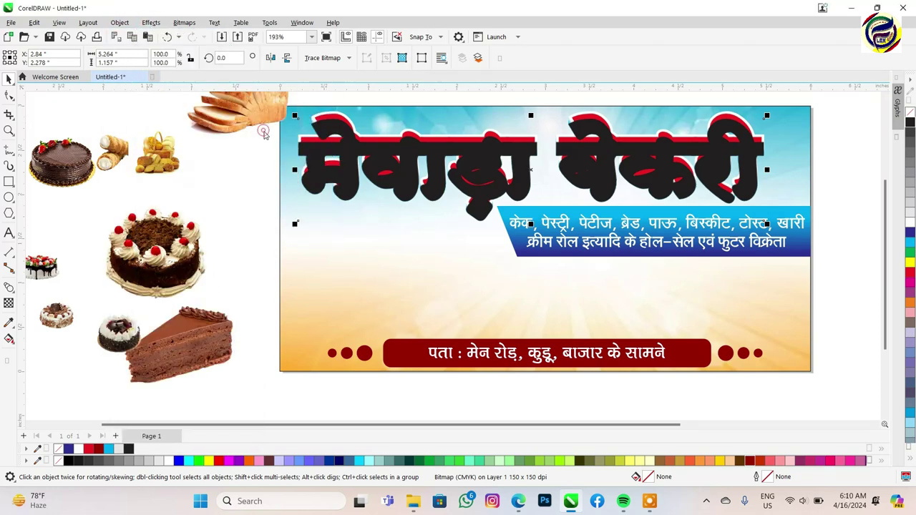
pyautogui.moveTo(373, 243); pyautogui.dragTo(381, 244)
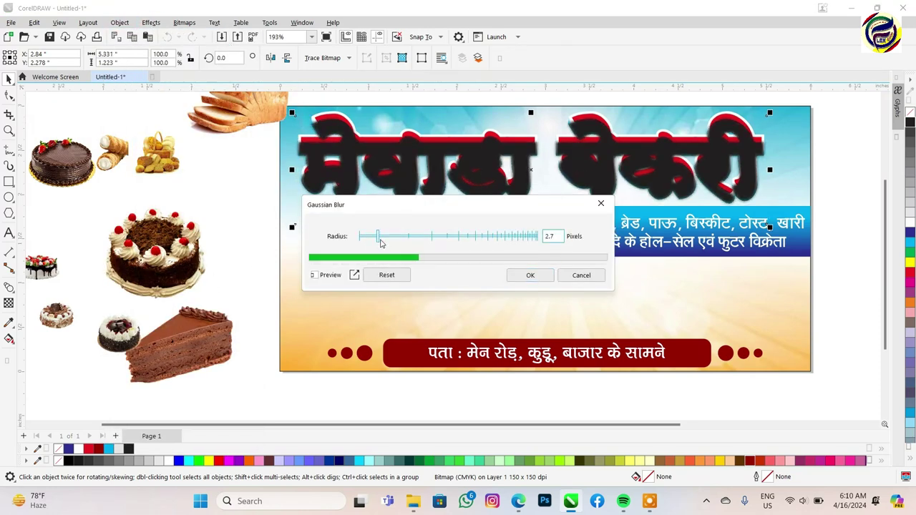
pyautogui.click(521, 277)
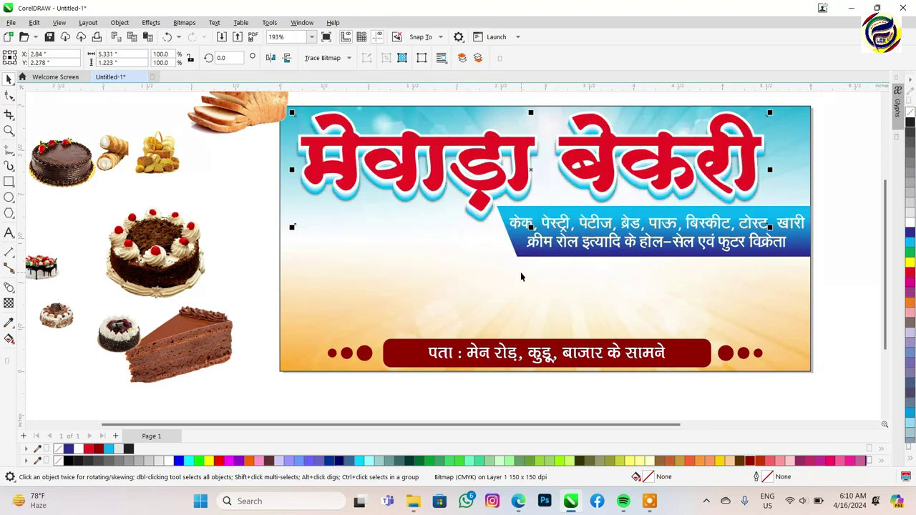
pyautogui.click(775, 246)
pyautogui.scroll(-1, 775, 245)
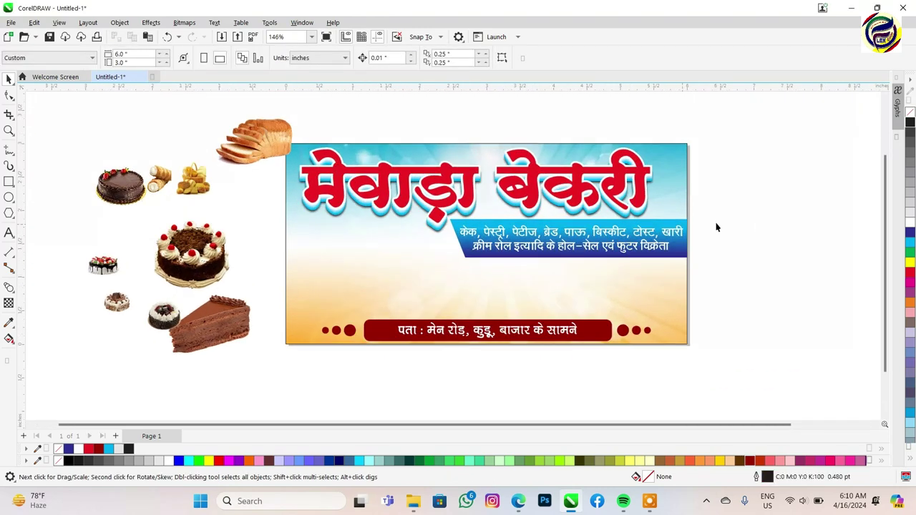
# - Place the sliced bread at the banner's bottom-right, with a cream-topped cake beside it
pyautogui.click(436, 292)
pyautogui.scroll(-1, 438, 272)
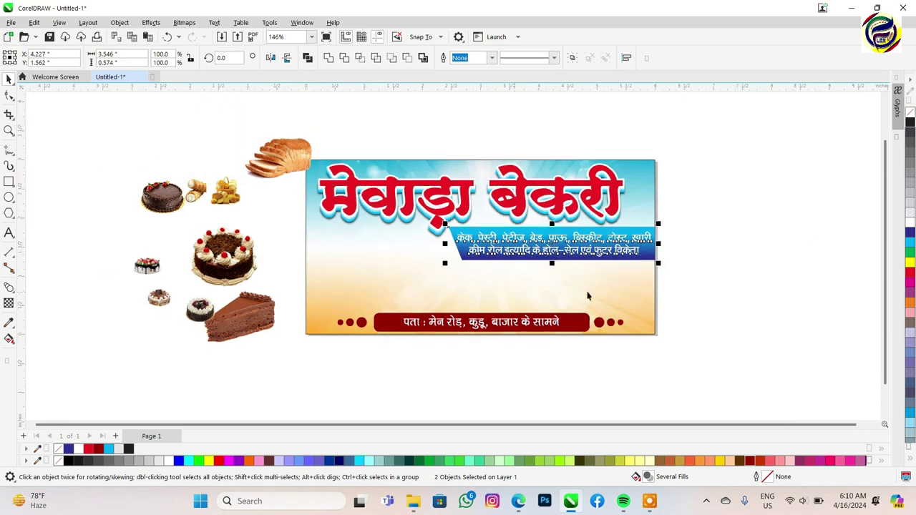
pyautogui.click(367, 357)
pyautogui.moveTo(279, 166)
pyautogui.mouseDown()
pyautogui.moveTo(395, 257)
pyautogui.moveTo(650, 308)
pyautogui.mouseUp()
pyautogui.scroll(1, 707, 328)
pyautogui.scroll(1, 707, 328)
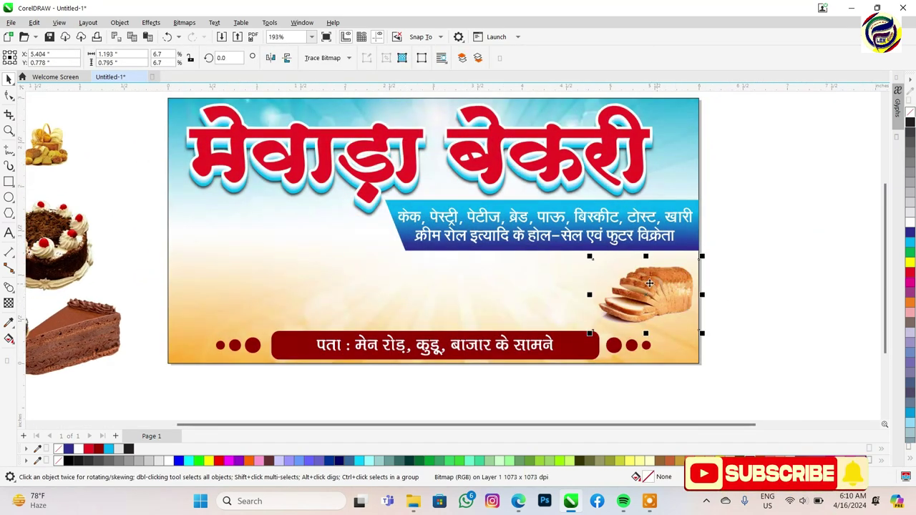
pyautogui.scroll(-2, 615, 293)
pyautogui.moveTo(233, 312); pyautogui.dragTo(595, 315)
# - Add a slightly smaller chocolate cake to the left, then a small cream cake beyond it
pyautogui.scroll(1, 585, 294)
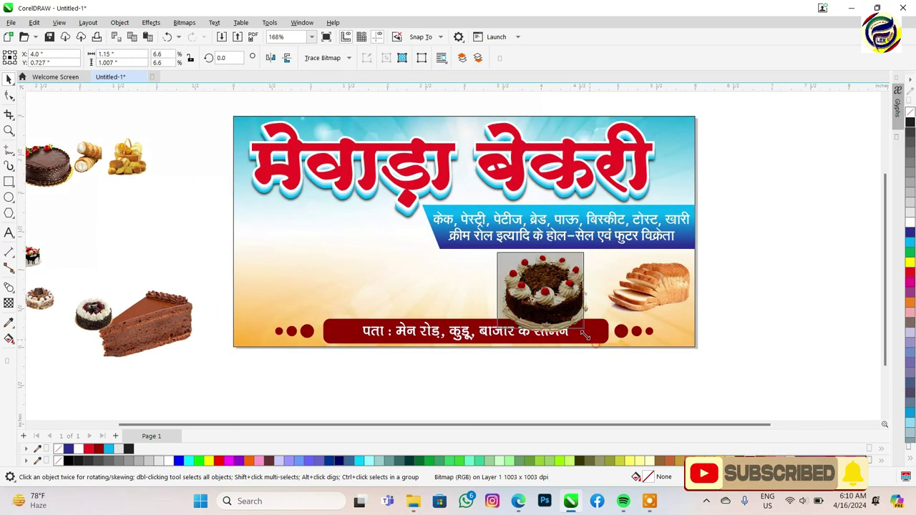
pyautogui.scroll(1, 585, 292)
pyautogui.scroll(-2, 586, 292)
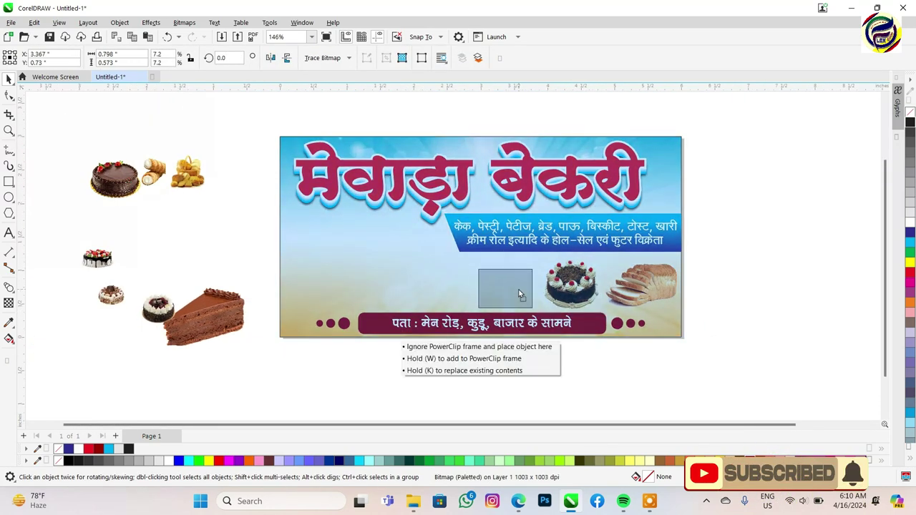
pyautogui.moveTo(119, 180); pyautogui.dragTo(480, 286)
pyautogui.scroll(1, 487, 286)
pyautogui.scroll(1, 534, 305)
pyautogui.scroll(1, 534, 306)
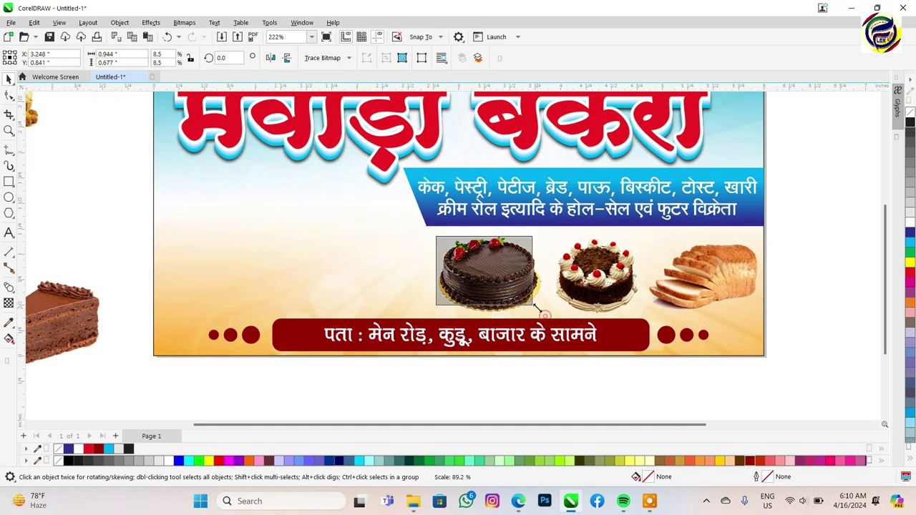
pyautogui.moveTo(530, 308); pyautogui.dragTo(517, 295)
pyautogui.scroll(-2, 163, 262)
pyautogui.moveTo(147, 297)
pyautogui.mouseDown()
pyautogui.moveTo(434, 286)
pyautogui.moveTo(479, 219)
pyautogui.mouseUp()
# - Add another small cake at the left end of the row
pyautogui.scroll(1, 433, 286)
pyautogui.scroll(1, 459, 286)
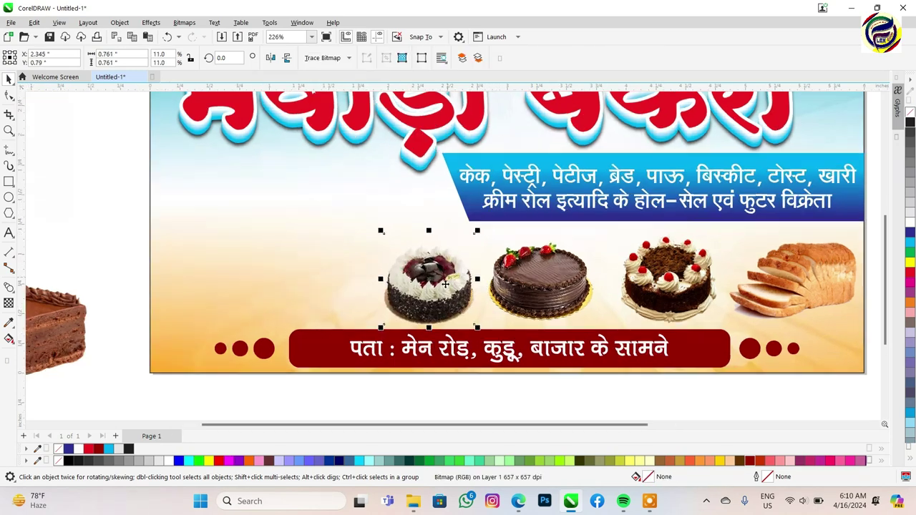
pyautogui.scroll(-3, 181, 256)
pyautogui.scroll(1, 181, 256)
pyautogui.moveTo(180, 254)
pyautogui.mouseDown()
pyautogui.moveTo(353, 279)
pyautogui.moveTo(383, 274)
pyautogui.mouseUp()
# - Bring the bread basket onto the banner and enlarge it at the row's left end
pyautogui.scroll(1, 387, 272)
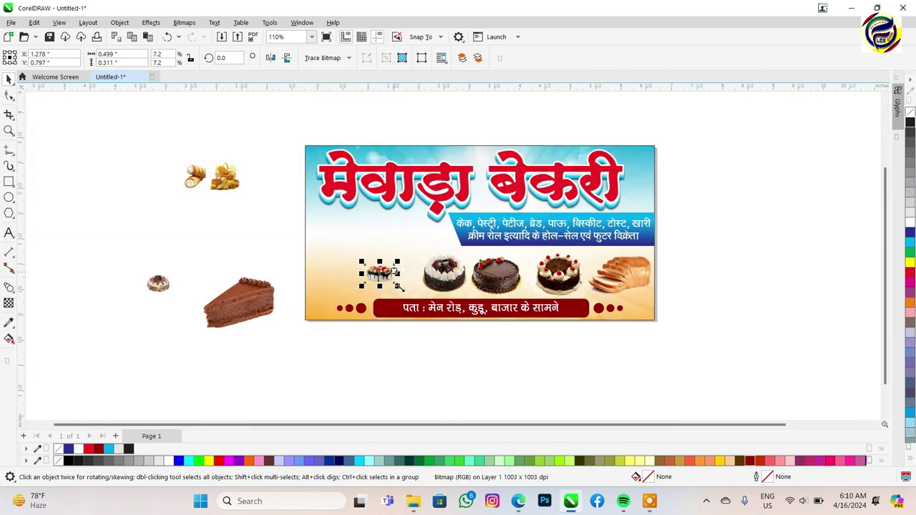
pyautogui.scroll(1, 386, 272)
pyautogui.scroll(1, 386, 272)
pyautogui.scroll(-1, 386, 272)
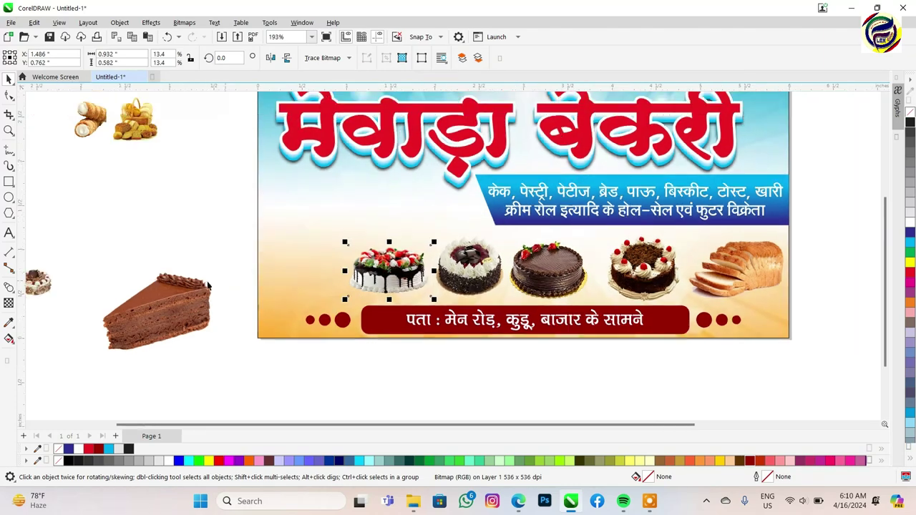
pyautogui.moveTo(145, 133); pyautogui.dragTo(332, 253)
pyautogui.scroll(1, 386, 229)
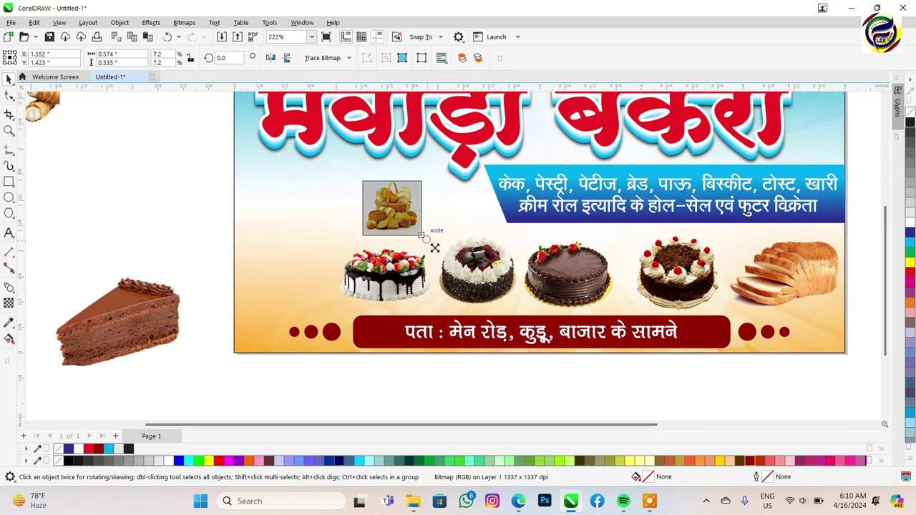
pyautogui.scroll(2, 318, 284)
pyautogui.moveTo(332, 253); pyautogui.dragTo(322, 309)
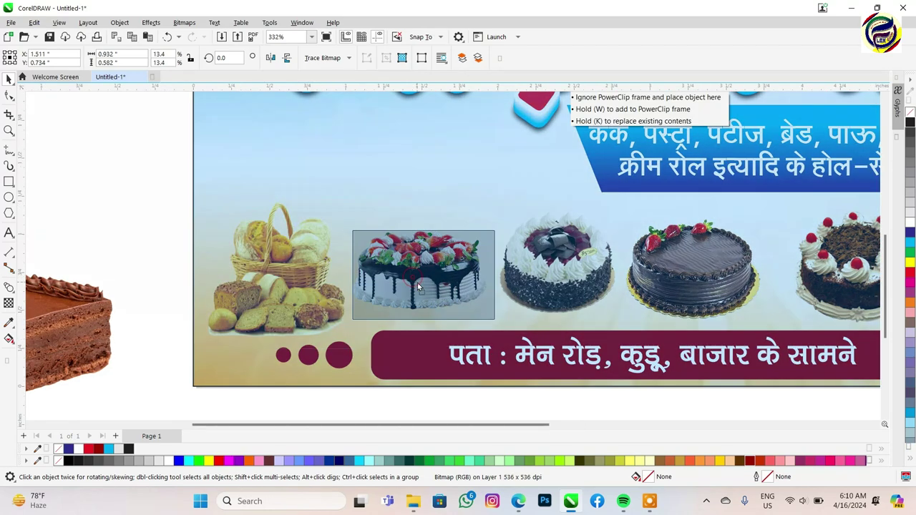
# - Place the drip-topped cake above the bread basket, enlarged and repositioned
pyautogui.click(404, 272)
pyautogui.scroll(-2, 465, 301)
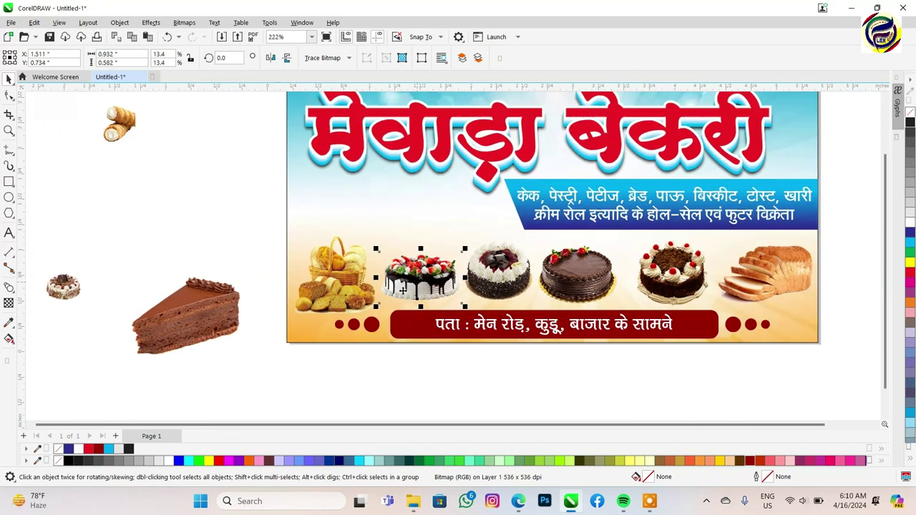
pyautogui.scroll(-3, 465, 300)
pyautogui.moveTo(199, 297)
pyautogui.mouseDown()
pyautogui.moveTo(451, 251)
pyautogui.moveTo(344, 229)
pyautogui.mouseUp()
pyautogui.scroll(3, 462, 254)
pyautogui.moveTo(380, 260); pyautogui.dragTo(397, 272)
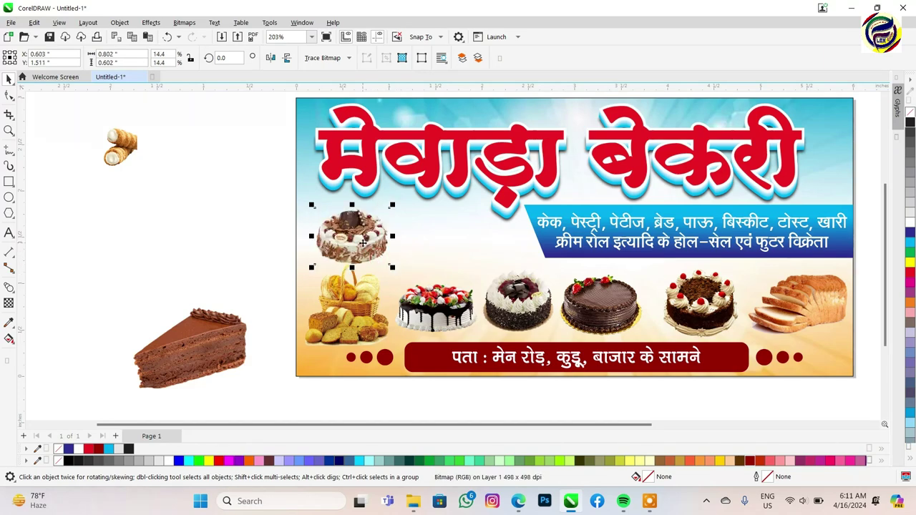
pyautogui.moveTo(351, 236); pyautogui.dragTo(419, 249)
# - Add the chocolate cake slice and the enlarged cream rolls to the banner
pyautogui.moveTo(235, 325)
pyautogui.mouseDown()
pyautogui.moveTo(384, 216)
pyautogui.moveTo(369, 215)
pyautogui.mouseUp()
pyautogui.scroll(1, 369, 222)
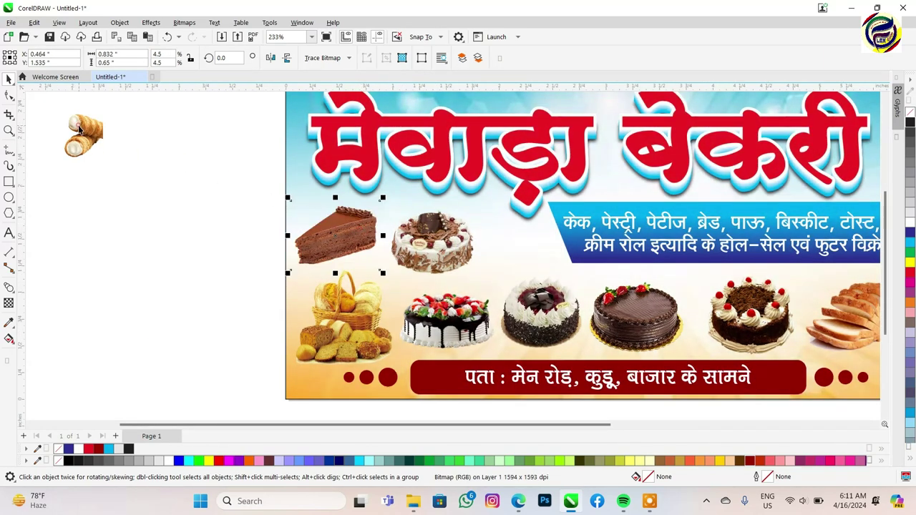
pyautogui.moveTo(78, 129); pyautogui.dragTo(530, 240)
pyautogui.moveTo(552, 275); pyautogui.dragTo(577, 298)
pyautogui.scroll(2, 543, 251)
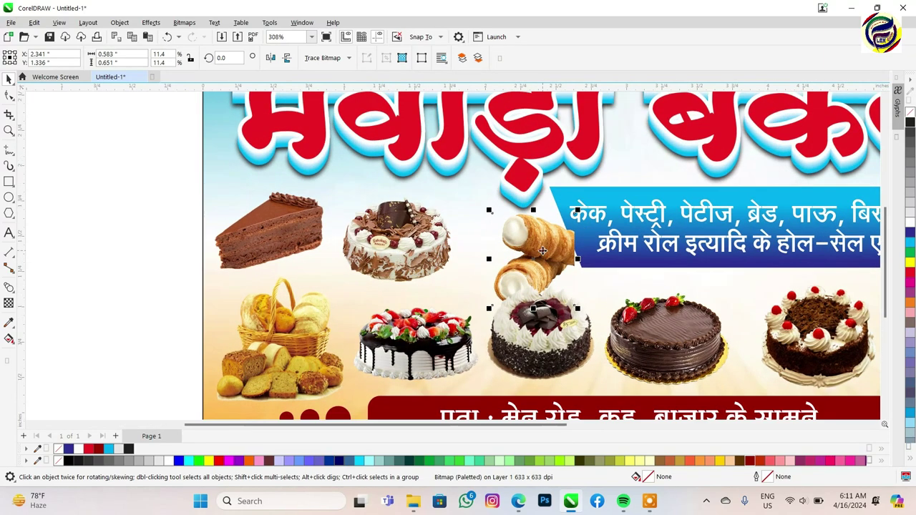
pyautogui.moveTo(543, 250); pyautogui.dragTo(544, 247)
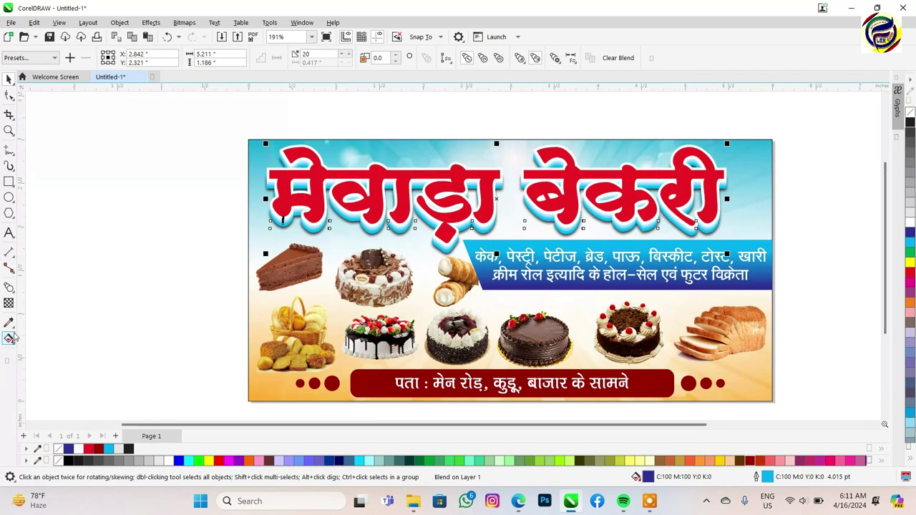
# - Give the title a magenta-to-purple fountain fill with the Interactive Fill tool
pyautogui.click(9, 338)
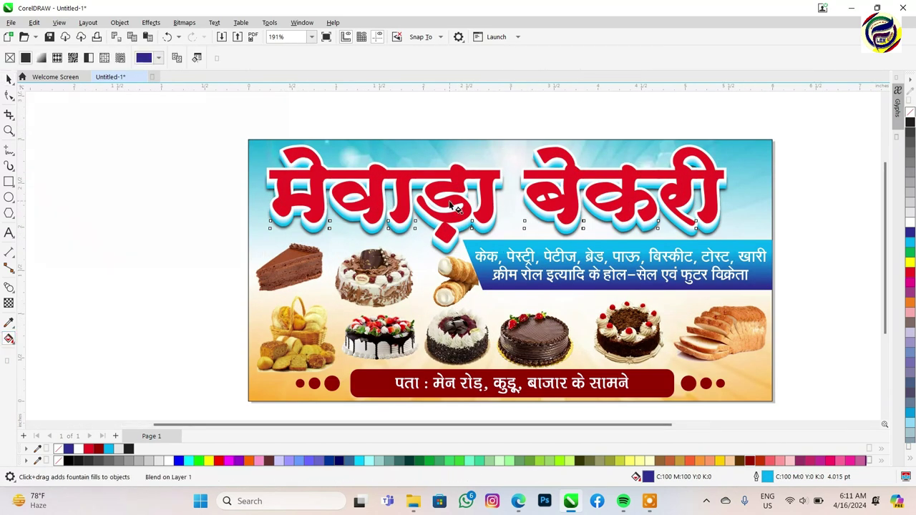
pyautogui.scroll(2, 452, 206)
pyautogui.moveTo(455, 233); pyautogui.dragTo(456, 230)
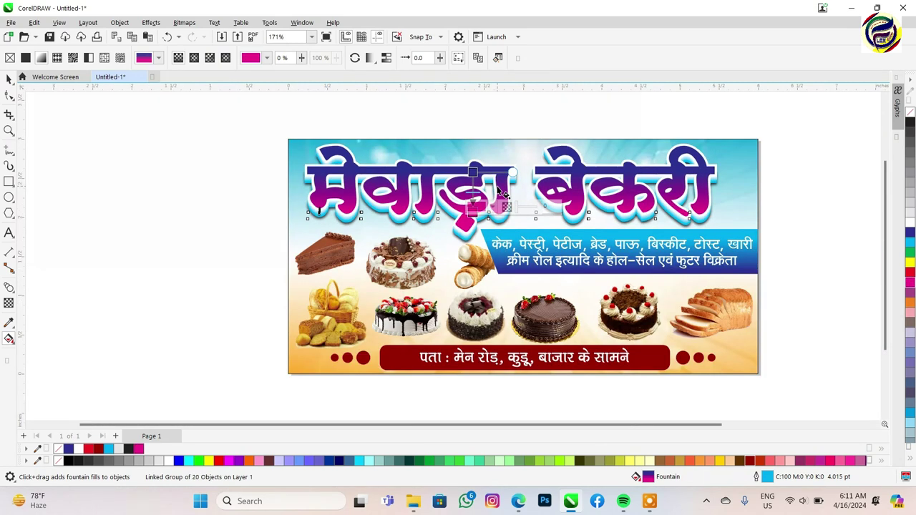
# - Give the banner a 3 pt blue outline
pyautogui.click(756, 169)
pyautogui.click(559, 57)
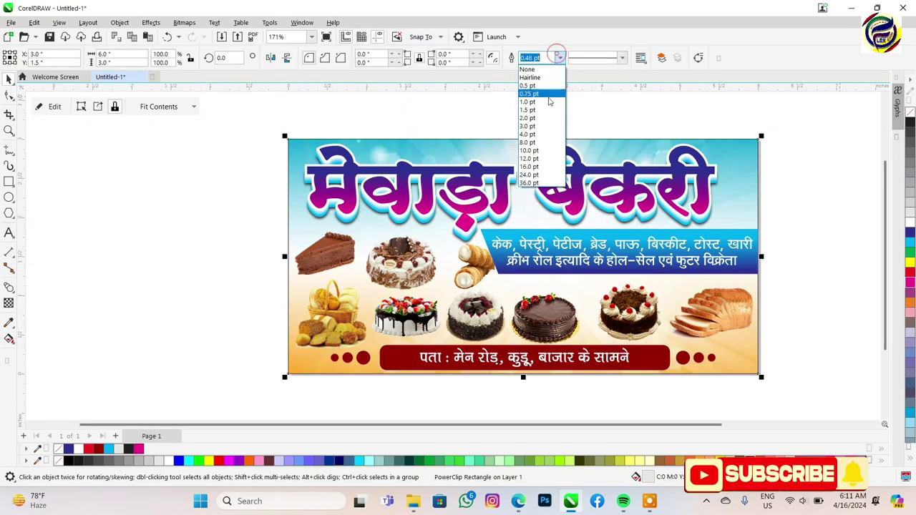
pyautogui.click(551, 126)
pyautogui.rightClick(911, 234)
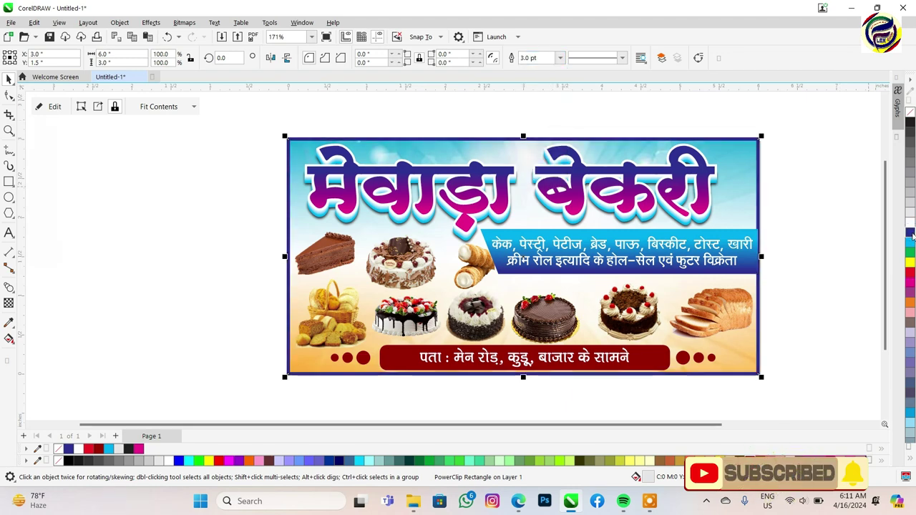
pyautogui.click(833, 217)
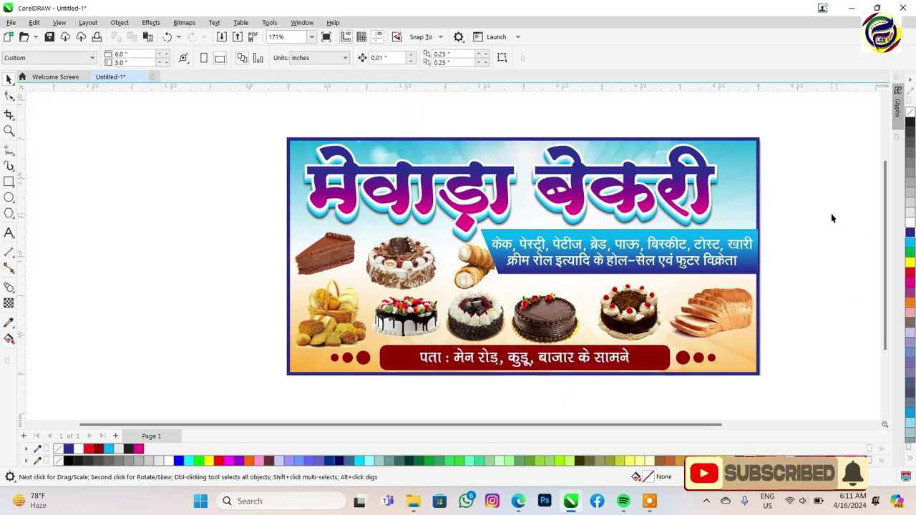
pyautogui.click(428, 292)
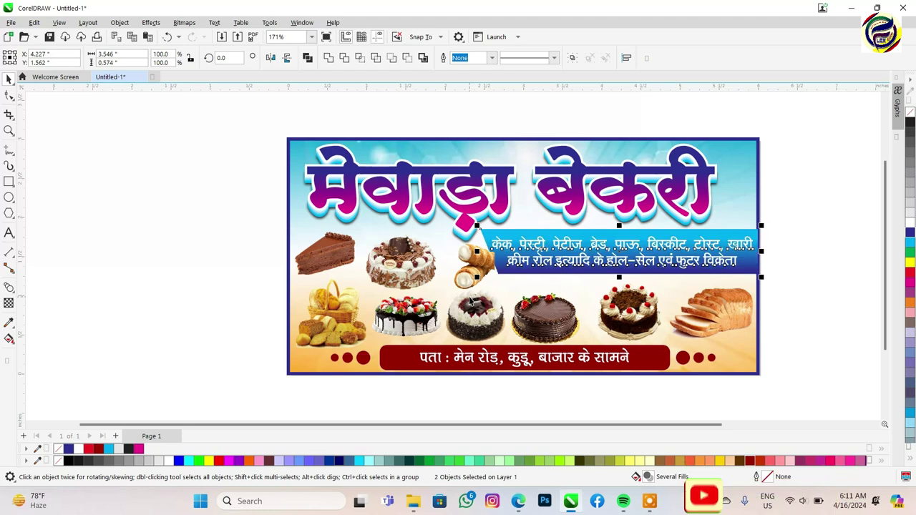
# - Shrink the cream-roll photo so it sits beside the cream cake
pyautogui.click(840, 272)
pyautogui.click(485, 261)
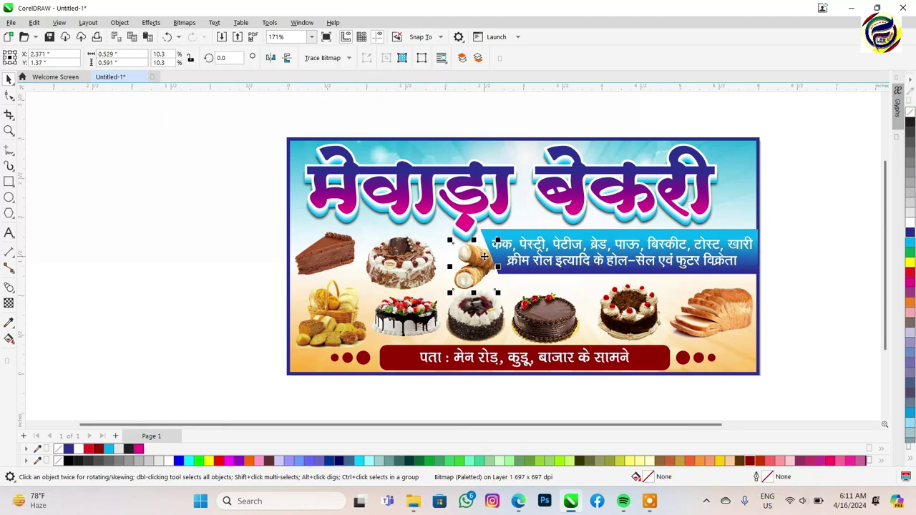
pyautogui.click(761, 242)
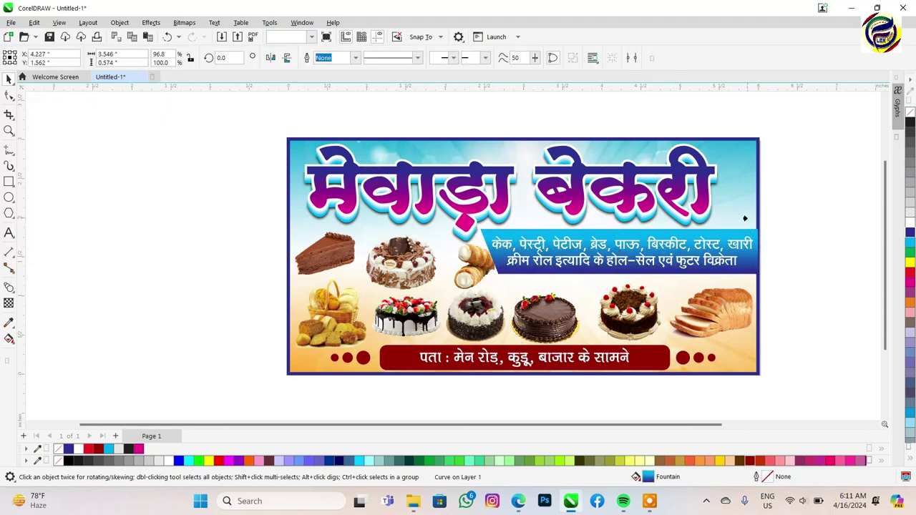
pyautogui.click(820, 214)
pyautogui.click(486, 269)
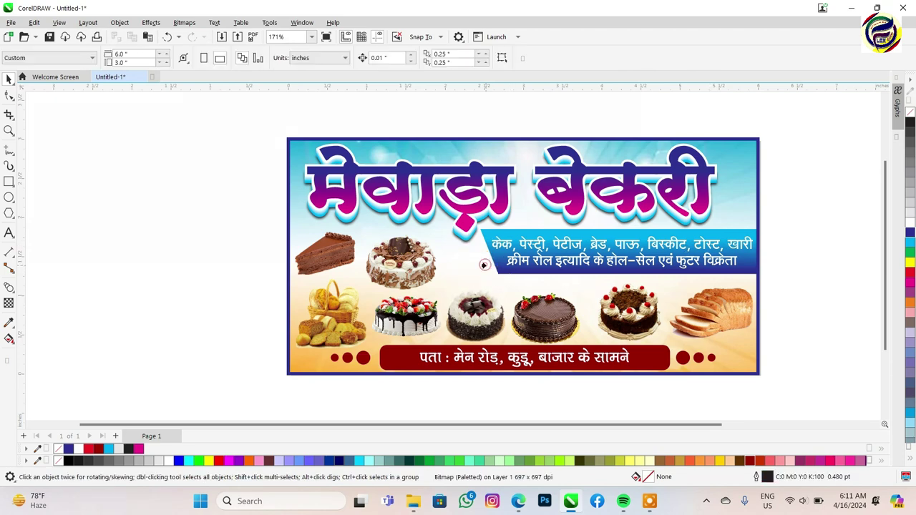
pyautogui.scroll(1, 484, 264)
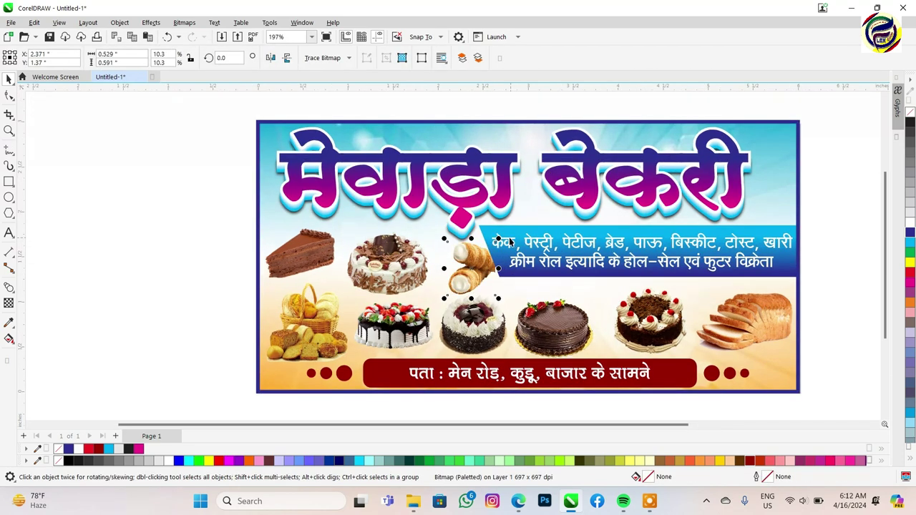
pyautogui.moveTo(499, 239); pyautogui.dragTo(497, 243)
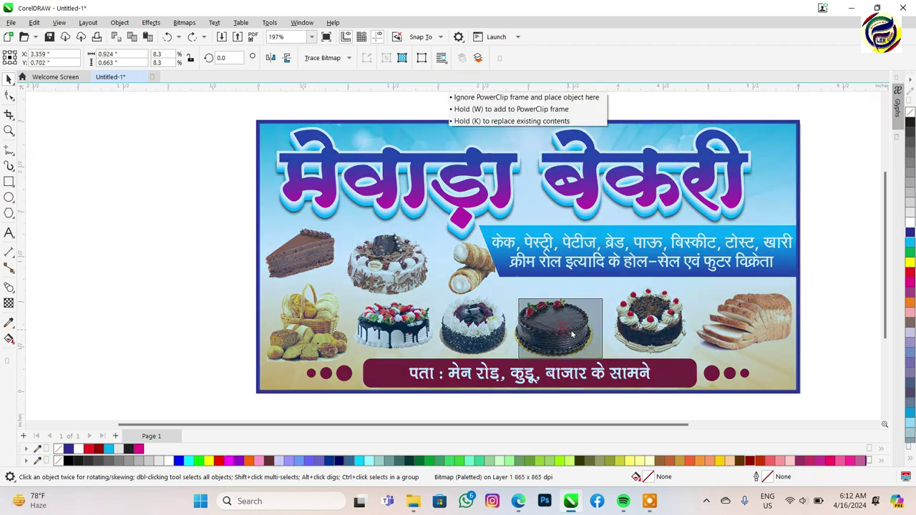
# - Check the layout by selecting the cherry-topped cake, banner frame and address strip
pyautogui.scroll(1, 579, 337)
pyautogui.scroll(1, 580, 336)
pyautogui.click(695, 331)
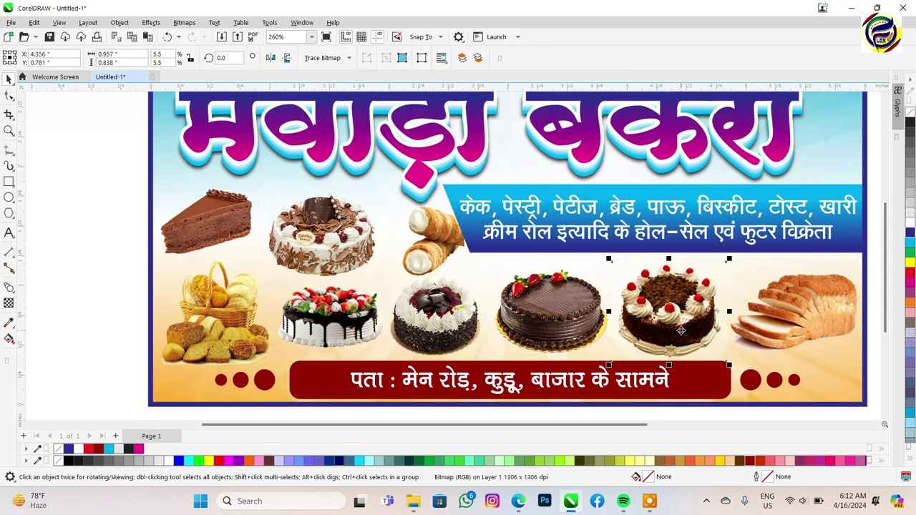
pyautogui.scroll(-4, 781, 326)
pyautogui.click(809, 267)
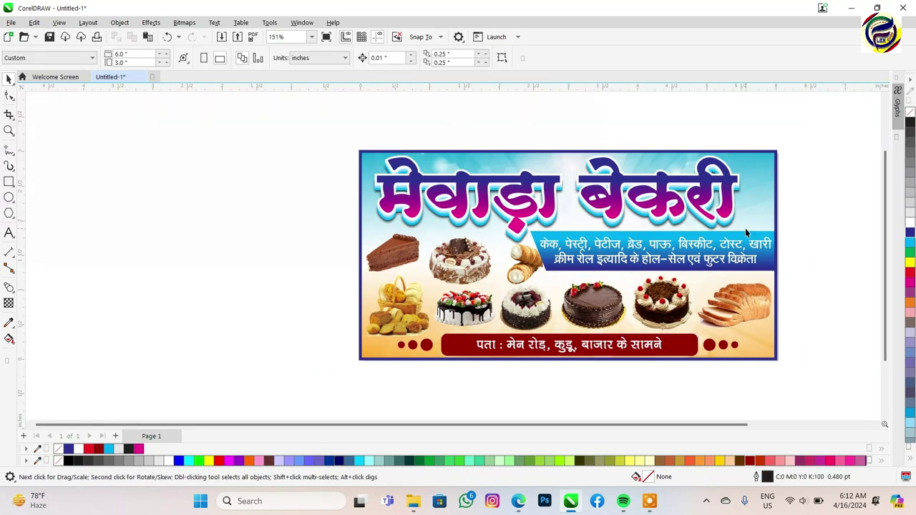
pyautogui.scroll(1, 525, 285)
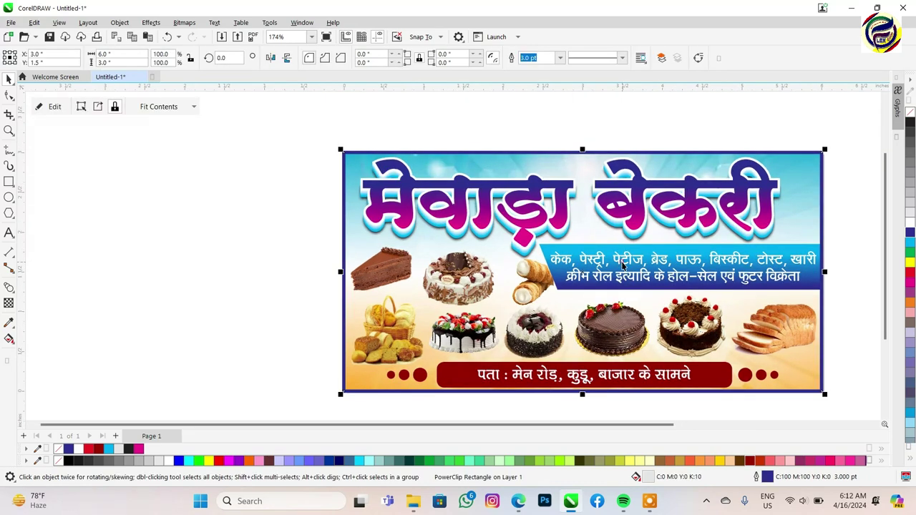
pyautogui.moveTo(572, 246); pyautogui.dragTo(571, 246)
pyautogui.click(528, 380)
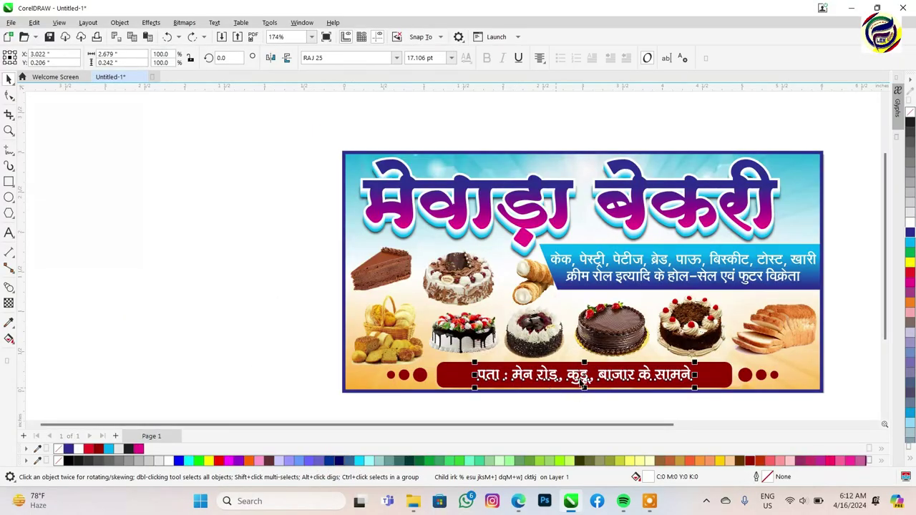
# - Copy the address text to the top, change it to the mobile-number line, and shift it left above the title
pyautogui.moveTo(583, 383); pyautogui.dragTo(526, 156)
pyautogui.scroll(3, 526, 154)
pyautogui.doubleClick(526, 154)
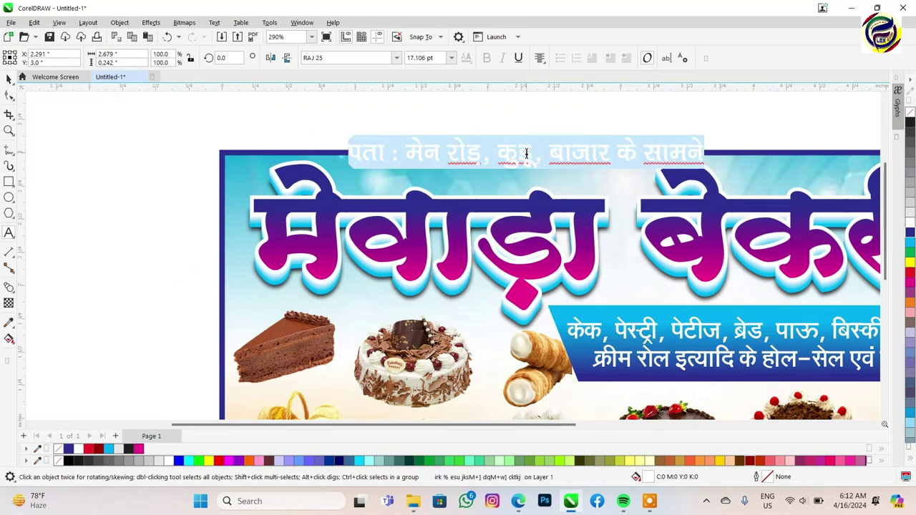
pyautogui.press('Delete')
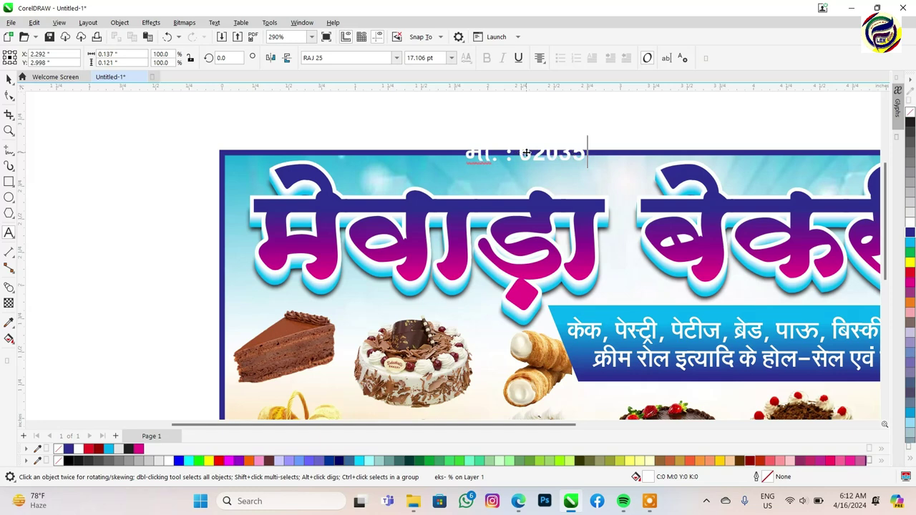
pyautogui.moveTo(537, 160); pyautogui.dragTo(541, 167)
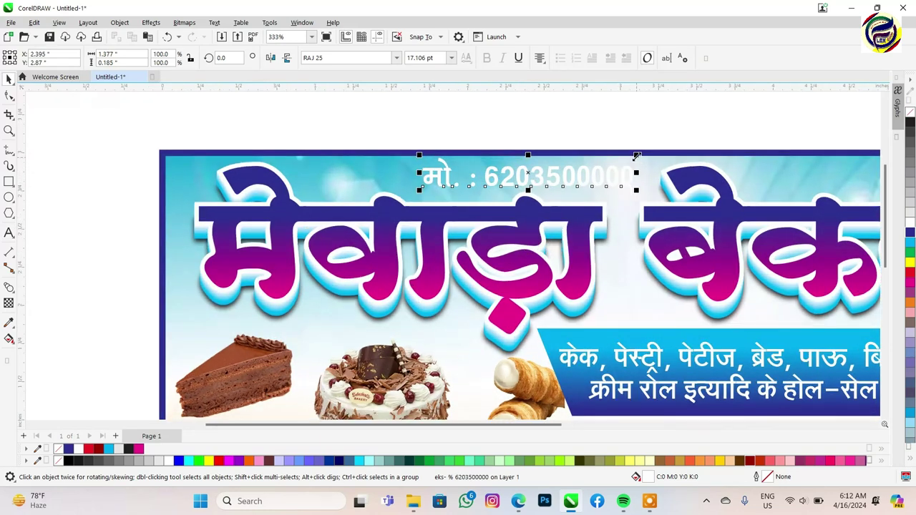
pyautogui.scroll(-2, 462, 128)
pyautogui.click(474, 108)
pyautogui.scroll(1, 462, 128)
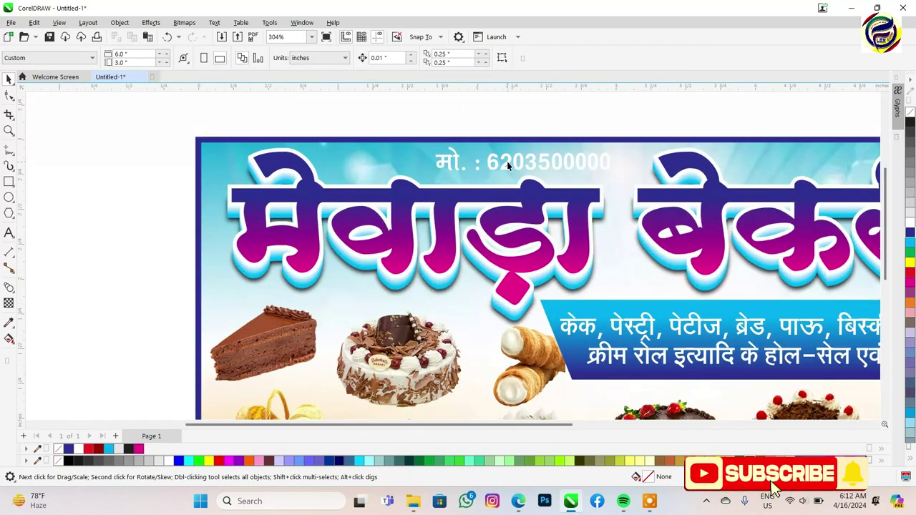
pyautogui.moveTo(507, 161); pyautogui.dragTo(430, 160)
pyautogui.scroll(-1, 430, 160)
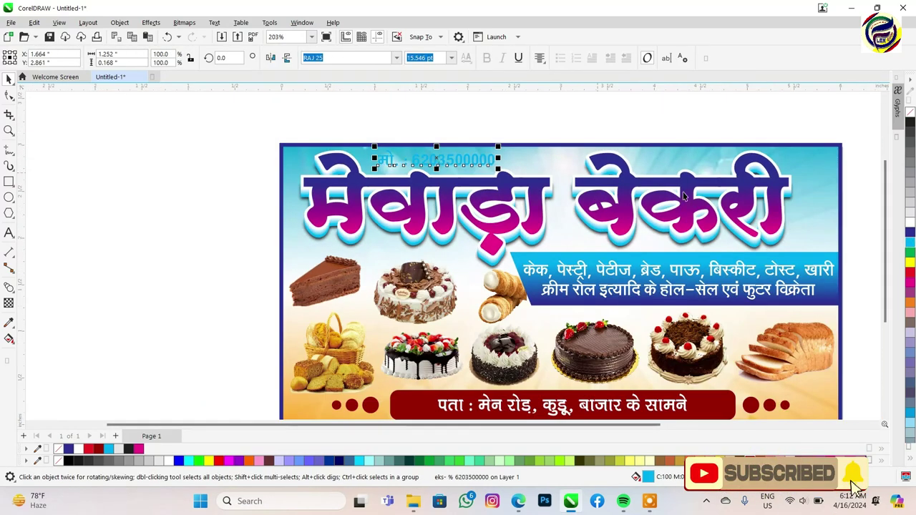
# - Insert 'प्रो.', the proprietor's name and a comma before the mobile number
pyautogui.scroll(1, 429, 158)
pyautogui.scroll(1, 430, 158)
pyautogui.doubleClick(438, 169)
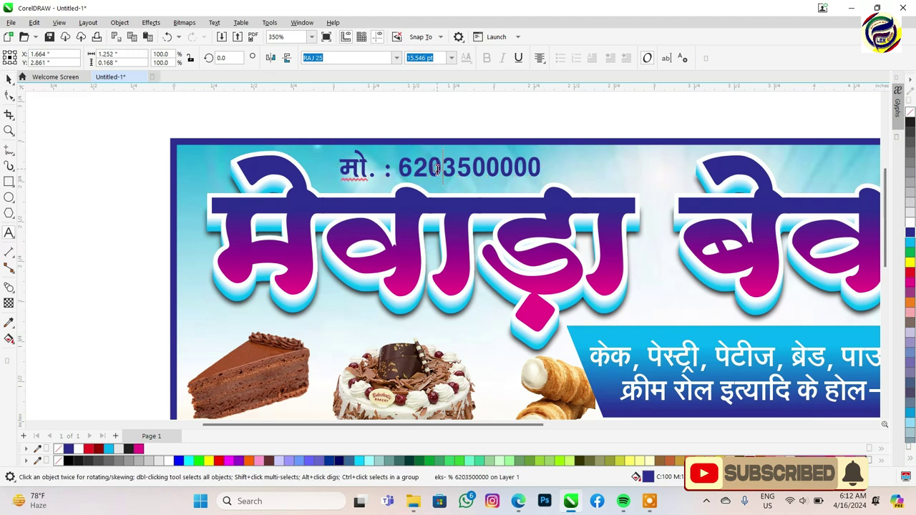
pyautogui.write('प्रो. ')
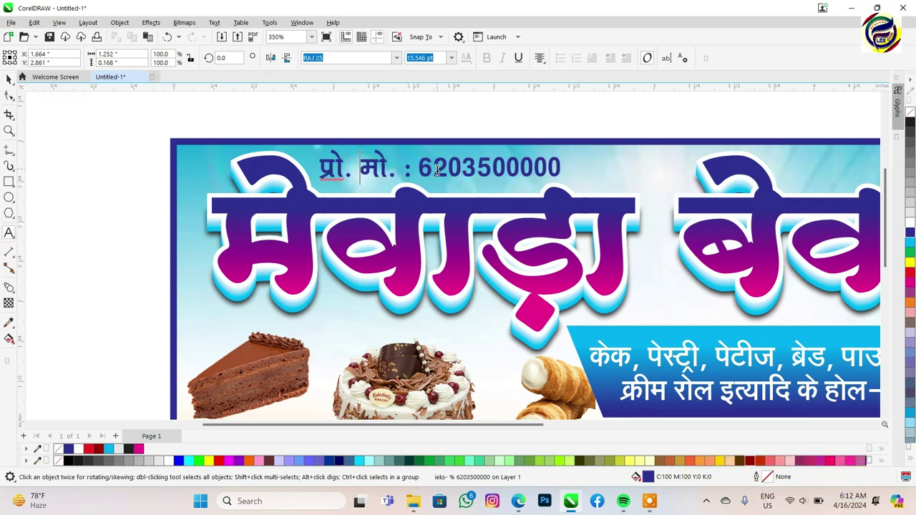
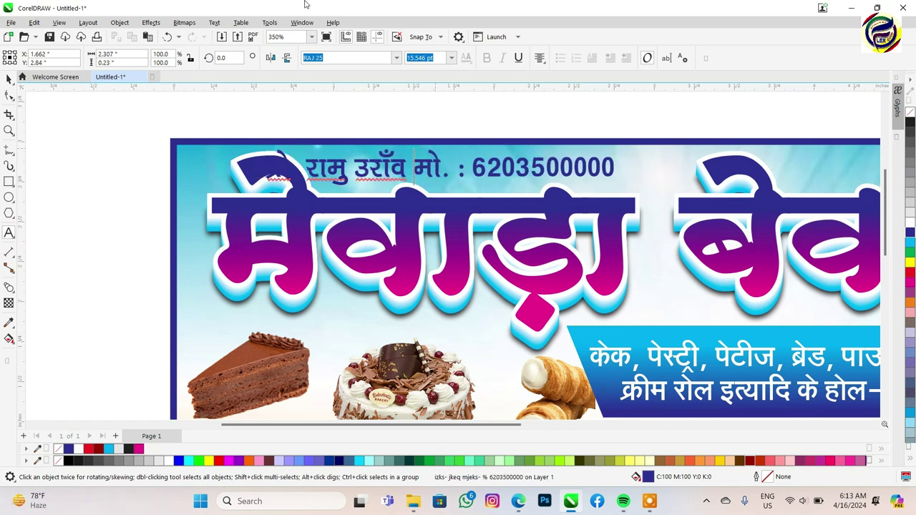
pyautogui.scroll(1, 436, 169)
pyautogui.press('BackSpace')
pyautogui.press('BackSpace')
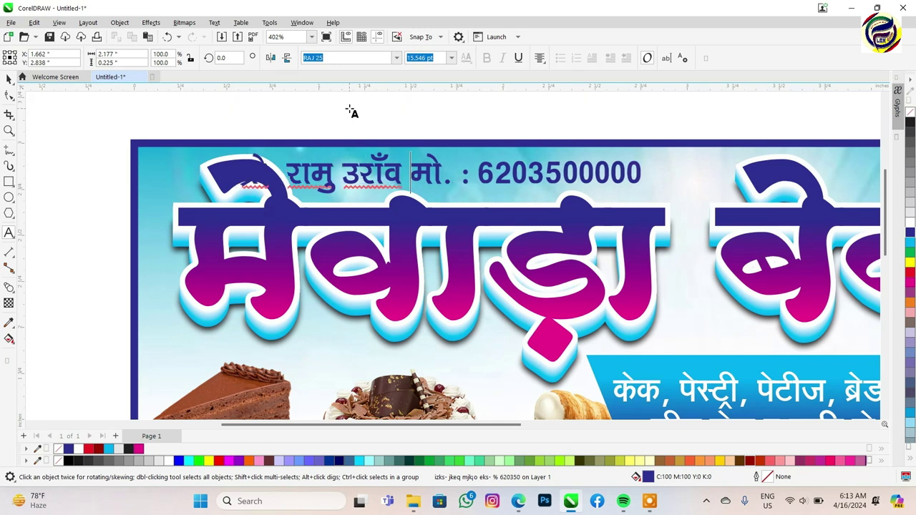
pyautogui.write(',')
pyautogui.hotkey('ctrl', 'space')
# - Centre the proprietor and mobile-number line above the title
pyautogui.scroll(-1, 352, 113)
pyautogui.moveTo(436, 179); pyautogui.dragTo(487, 190)
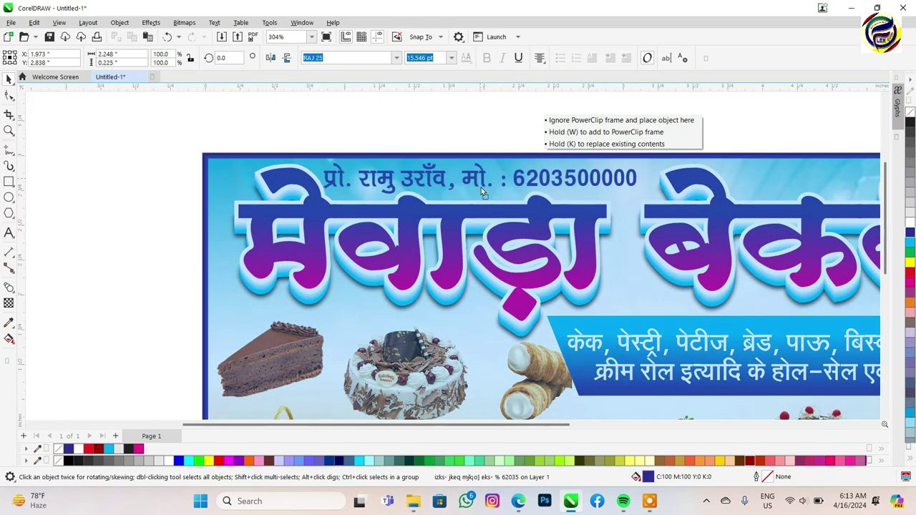
pyautogui.scroll(1, 596, 184)
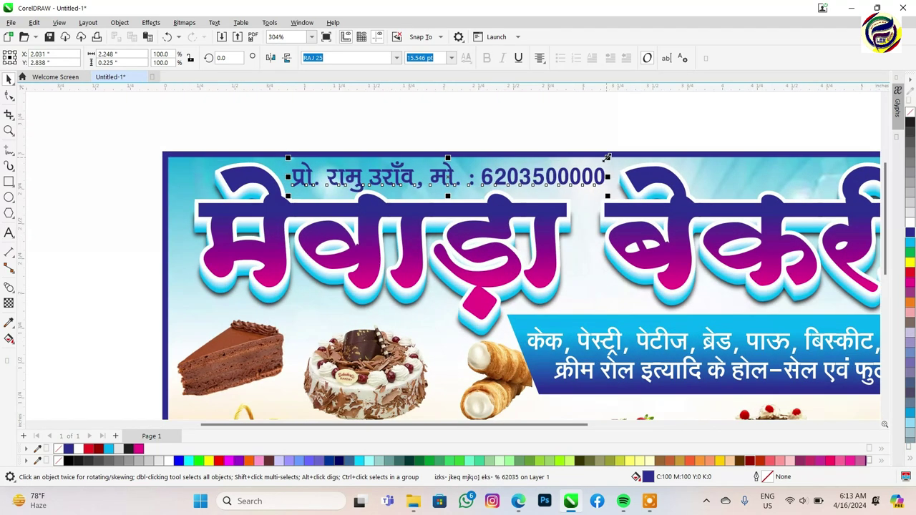
pyautogui.scroll(2, 451, 179)
pyautogui.scroll(1, 429, 175)
pyautogui.scroll(-1, 429, 175)
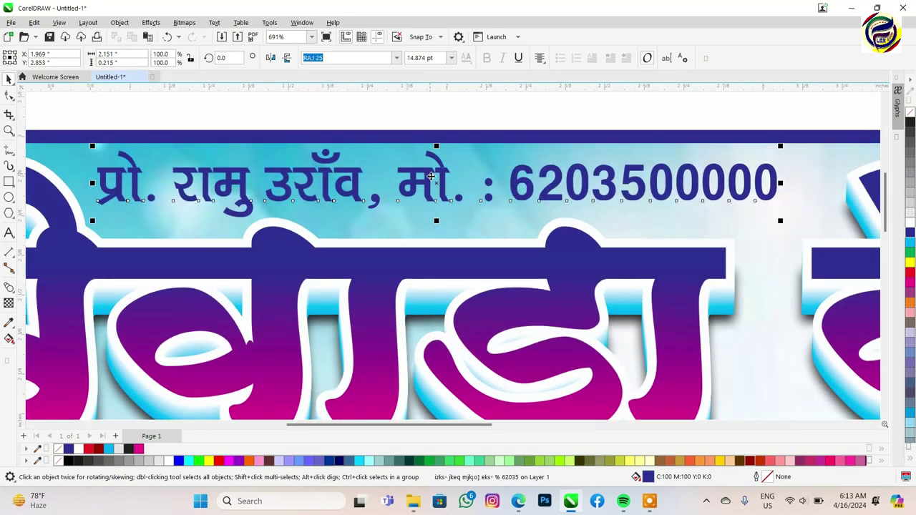
pyautogui.scroll(-1, 430, 176)
# - Fill the proprietor line dark red and set a 1.5 pt outline width in Outline Pen
pyautogui.click(748, 462)
pyautogui.doubleClick(757, 477)
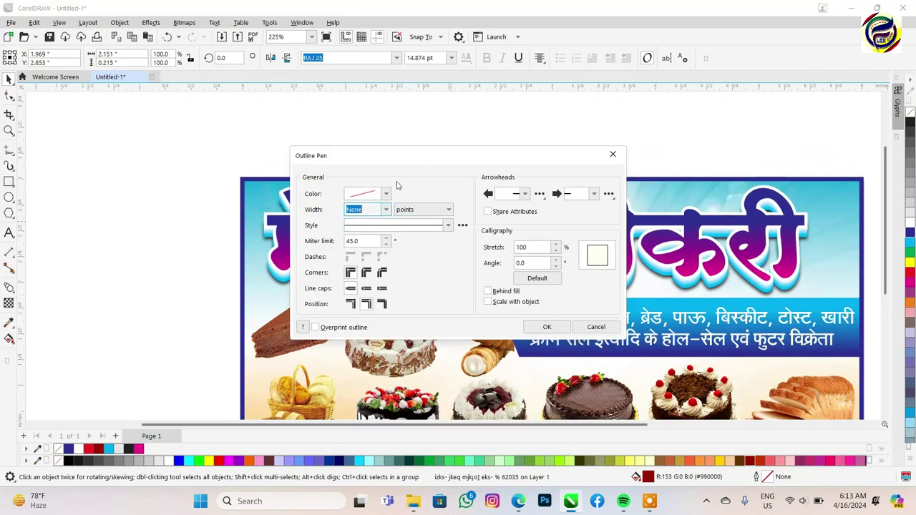
pyautogui.click(384, 210)
pyautogui.click(367, 262)
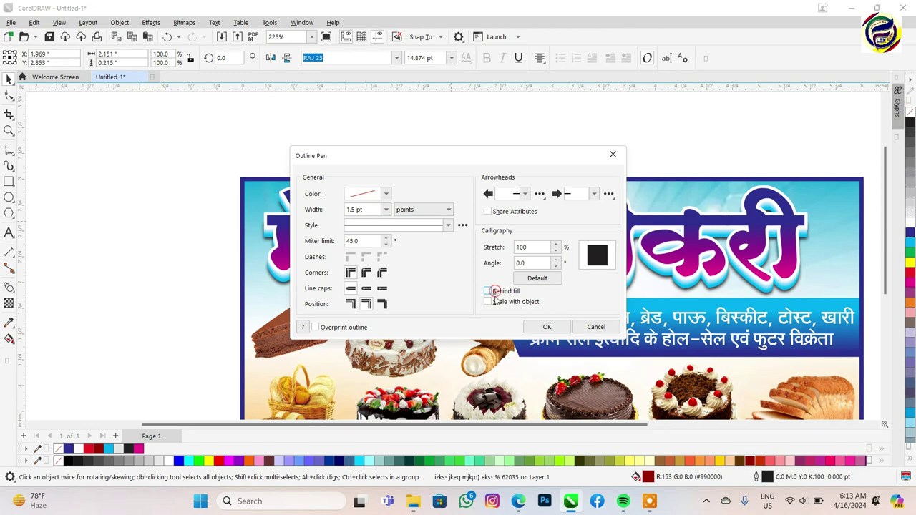
pyautogui.click(529, 326)
pyautogui.click(517, 149)
pyautogui.scroll(-2, 517, 150)
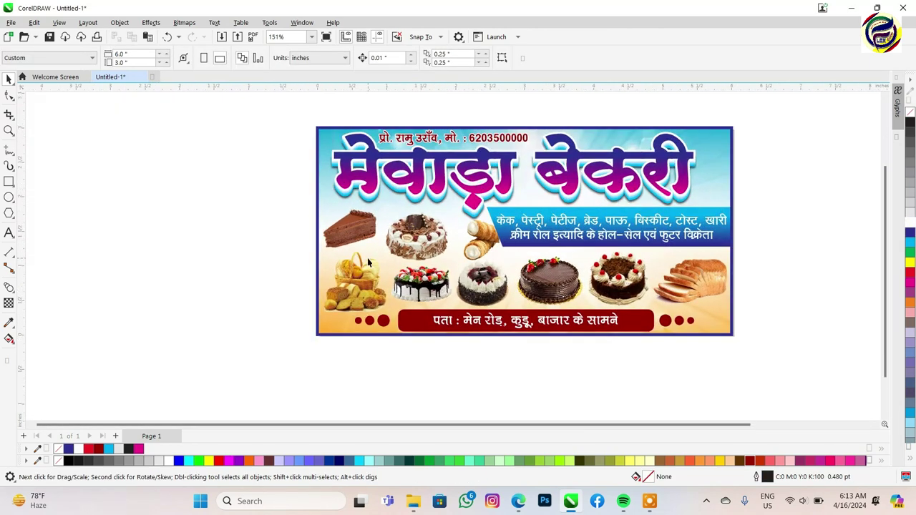
pyautogui.scroll(2, 361, 268)
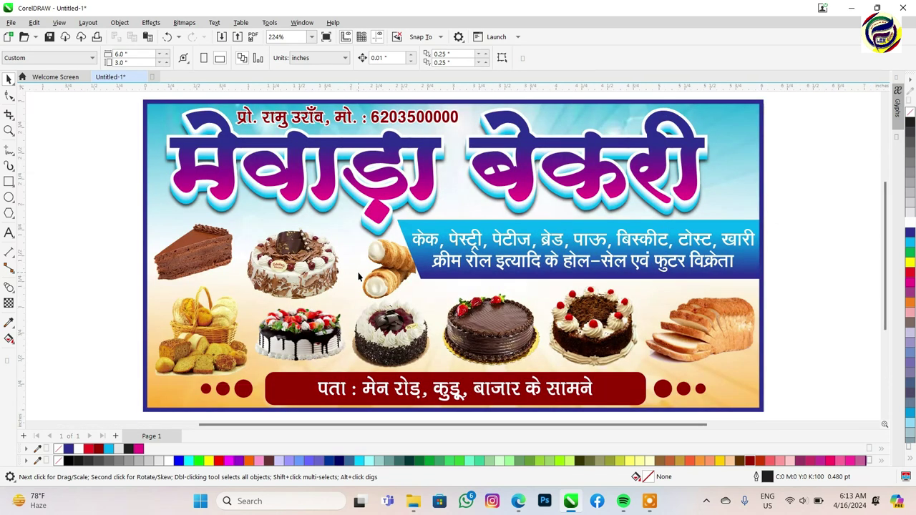